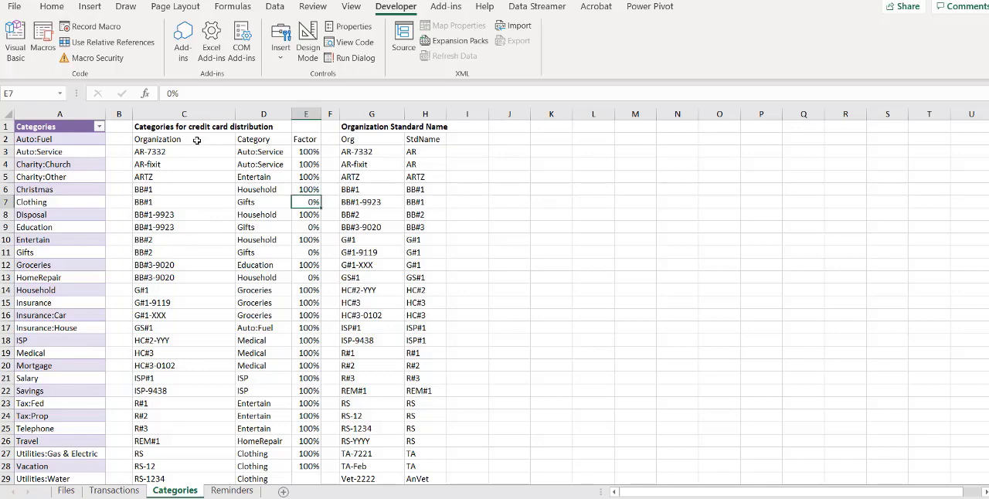
Format the credit card distribution range C2:E36 as a table with headers in a blue medium style
left_click_drag(193, 140, 312, 439)
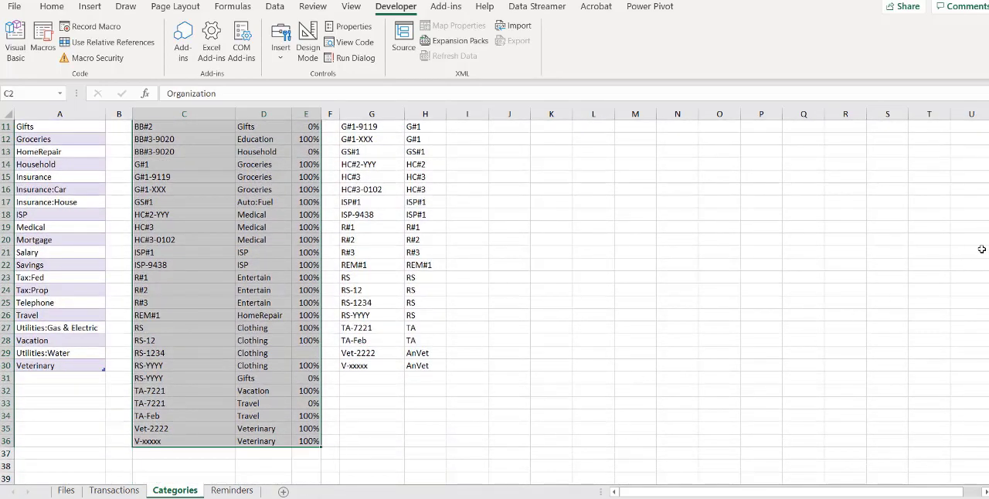
left_click_drag(988, 210, 988, 145)
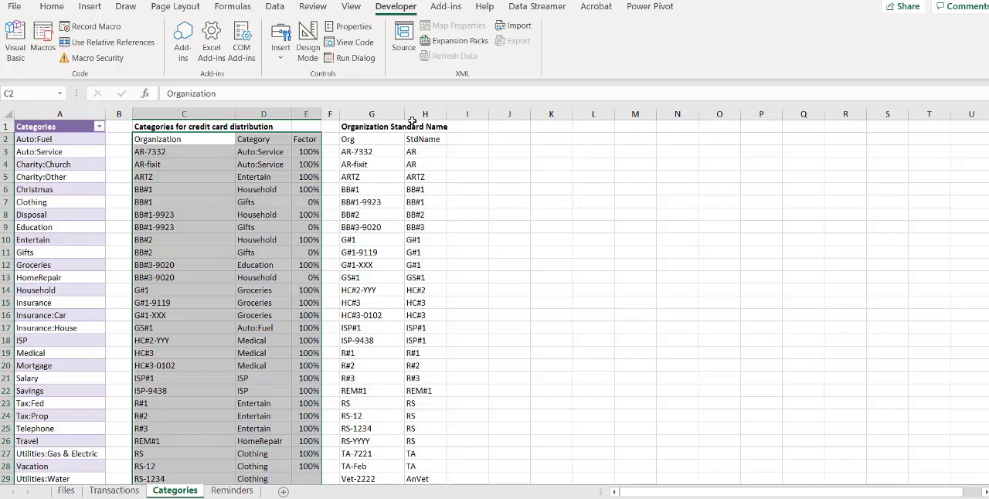
left_click(53, 6)
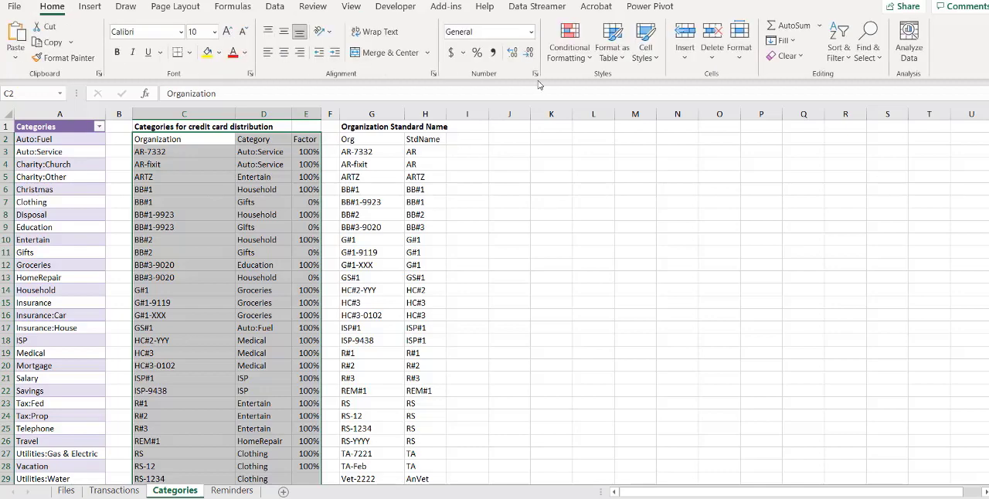
left_click(622, 63)
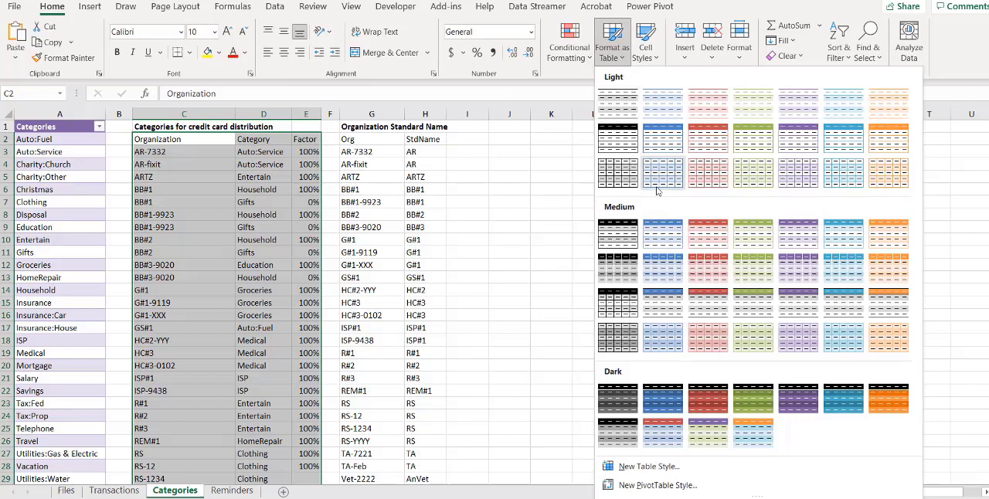
left_click(667, 236)
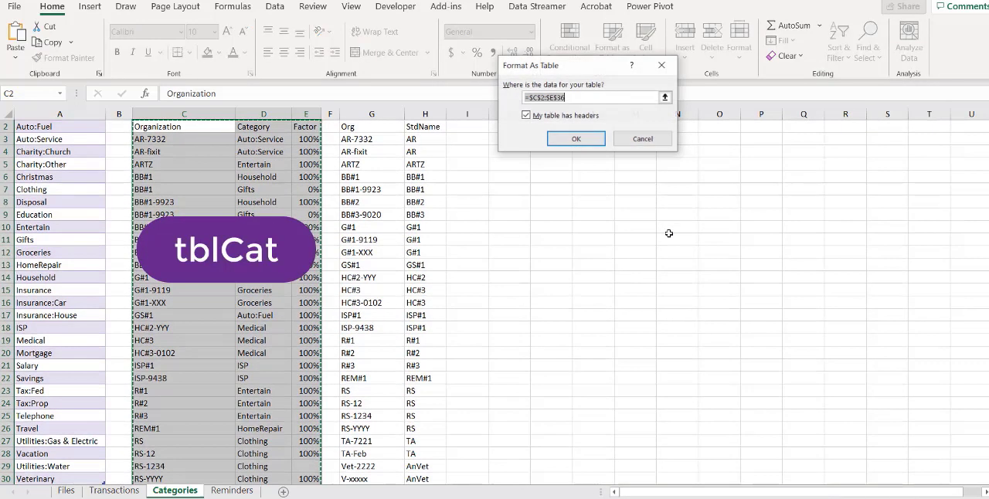
left_click(592, 145)
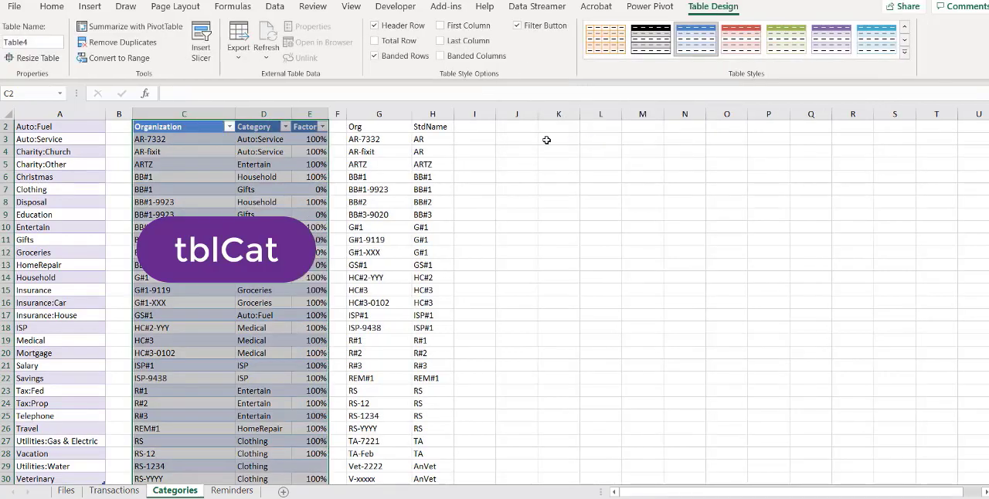
Name the credit card distribution table tblCat
left_click(42, 44)
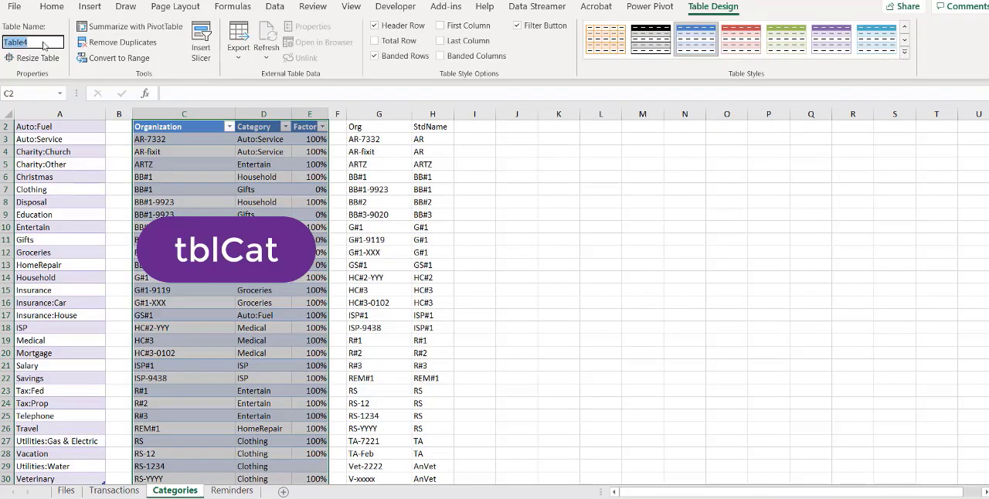
type("tblCat")
key("Return")
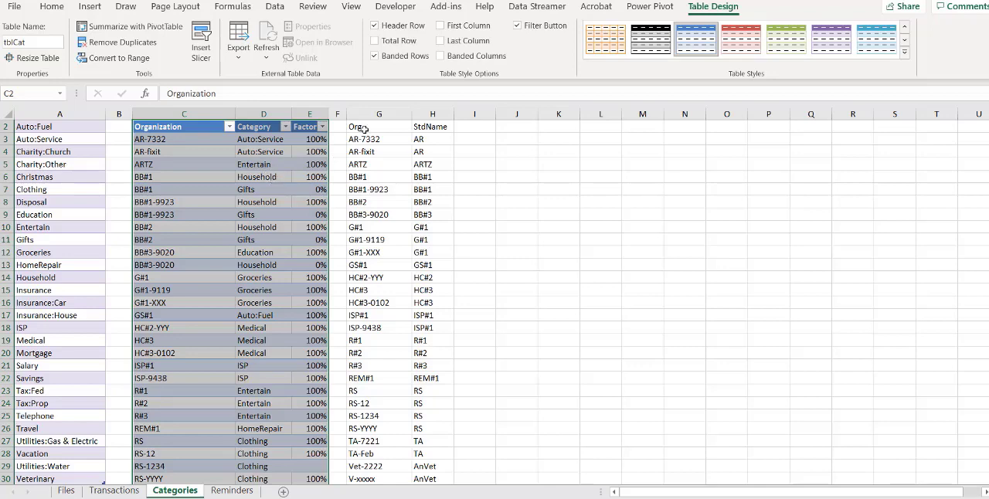
Format the Organization Standard Name range G2:H30 as a table with headers in a red medium style
left_click_drag(363, 128, 427, 429)
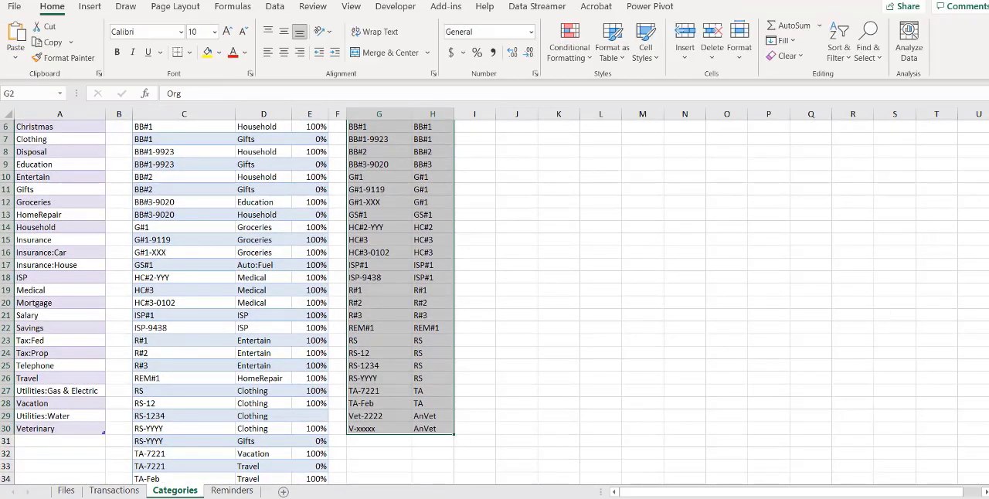
left_click_drag(988, 164, 988, 138)
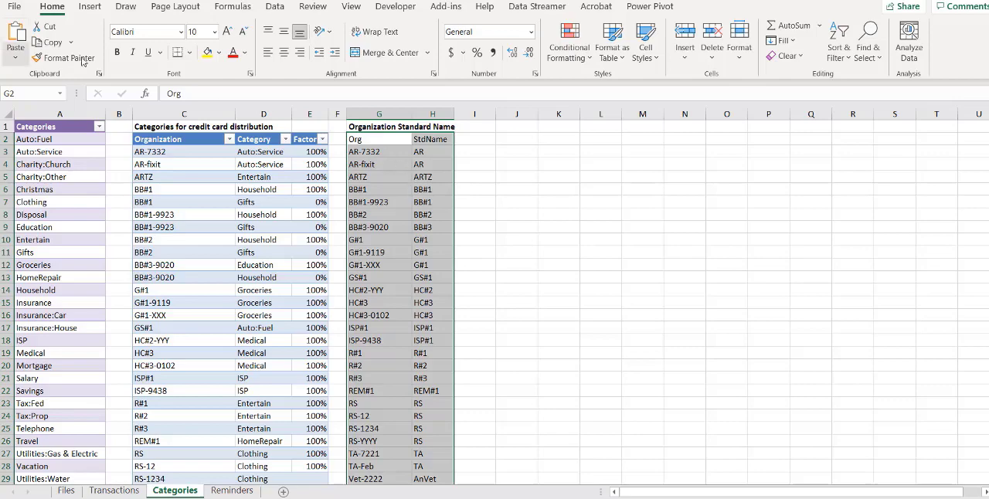
left_click(622, 60)
left_click(618, 104)
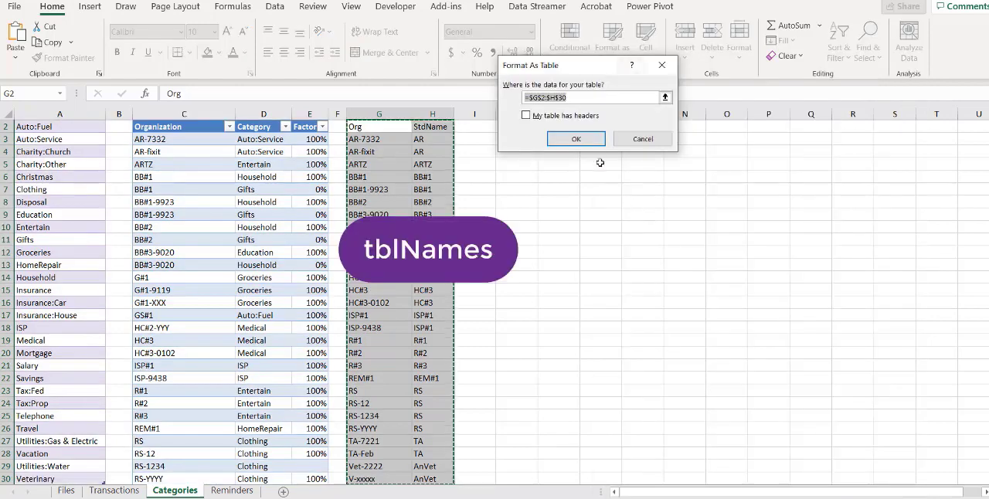
left_click(526, 115)
left_click(575, 138)
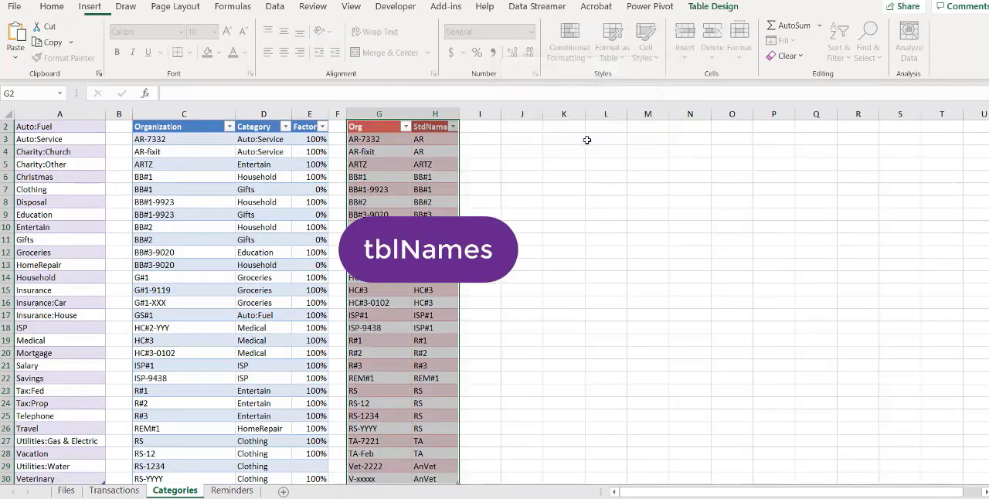
Name the Organization Standard Name table tblNames
left_click(43, 44)
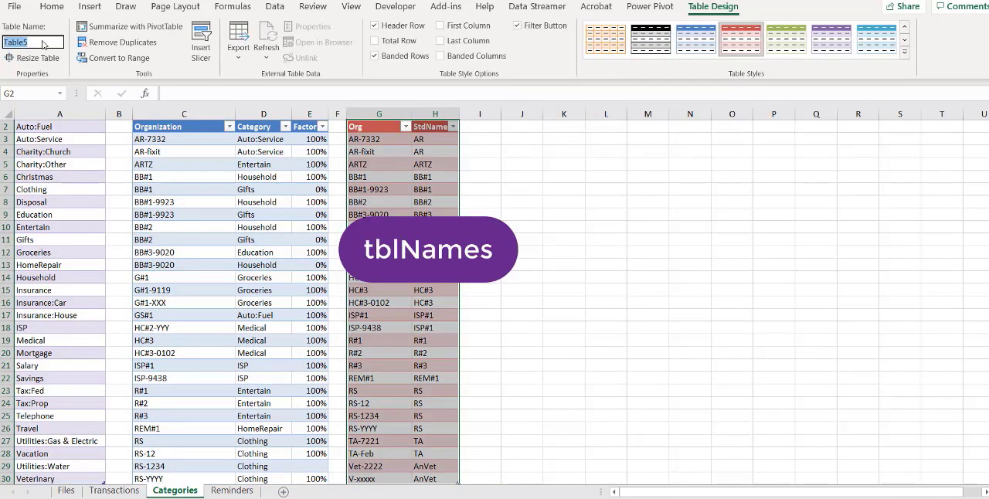
type("tblNames")
key("Return")
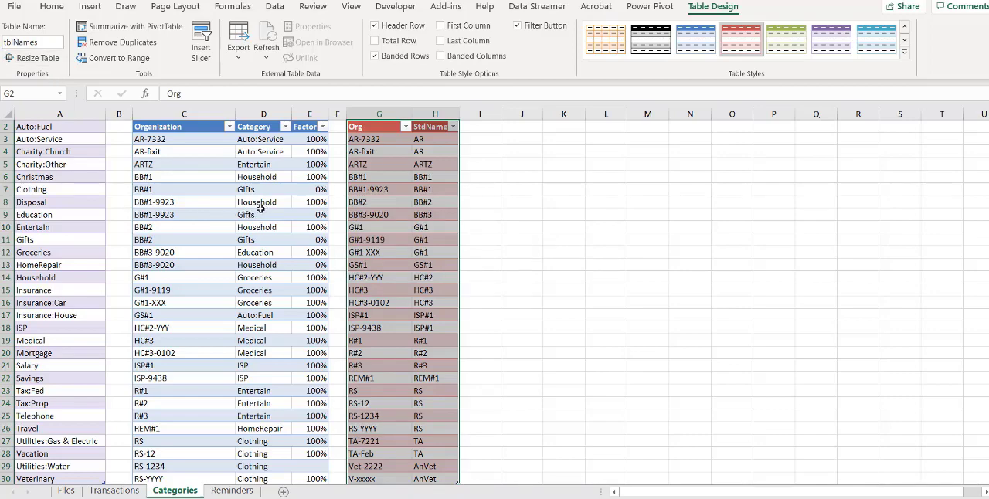
scroll(260, 207, "up", 1)
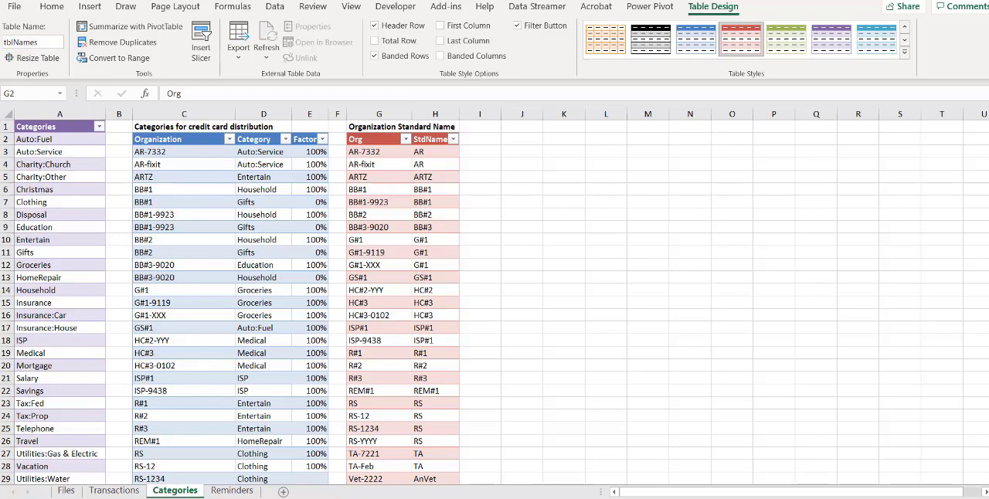
Go to the Files sheet and examine the File Path formula in cell B3
left_click(68, 494)
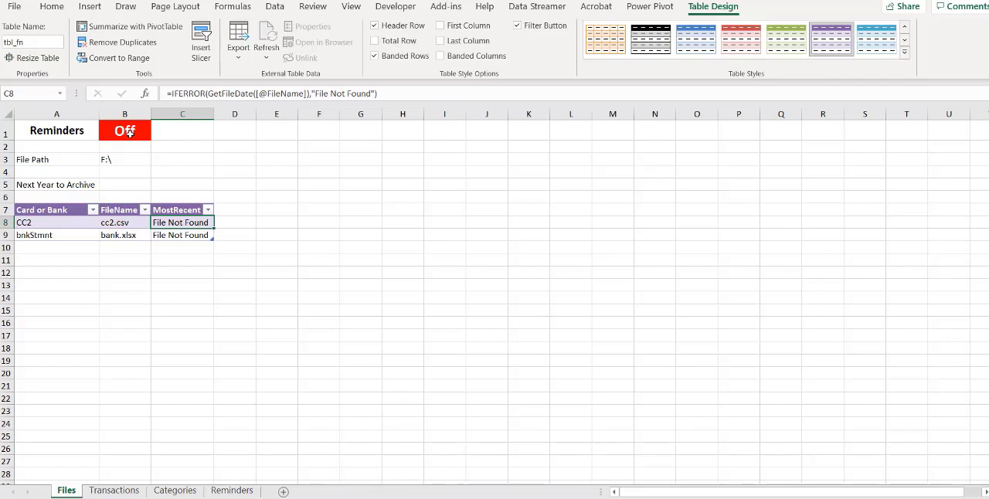
left_click(129, 134)
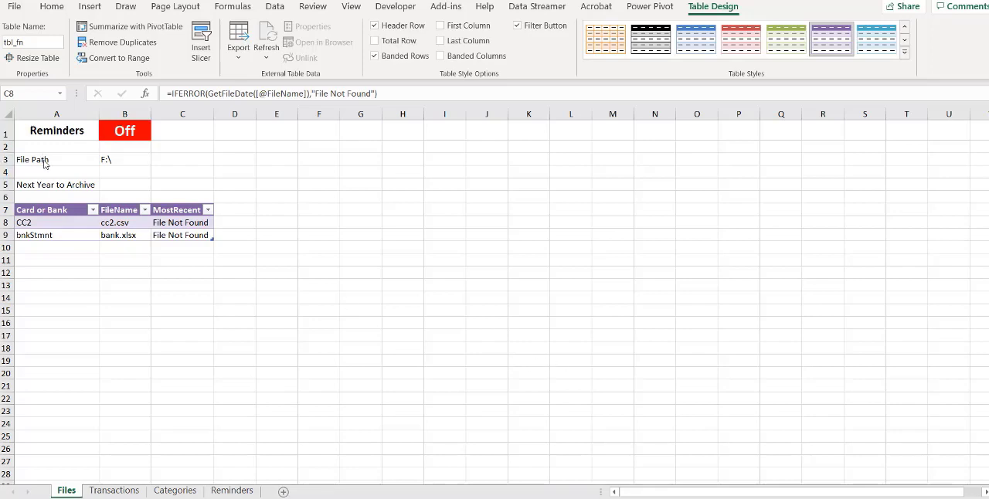
left_click(111, 159)
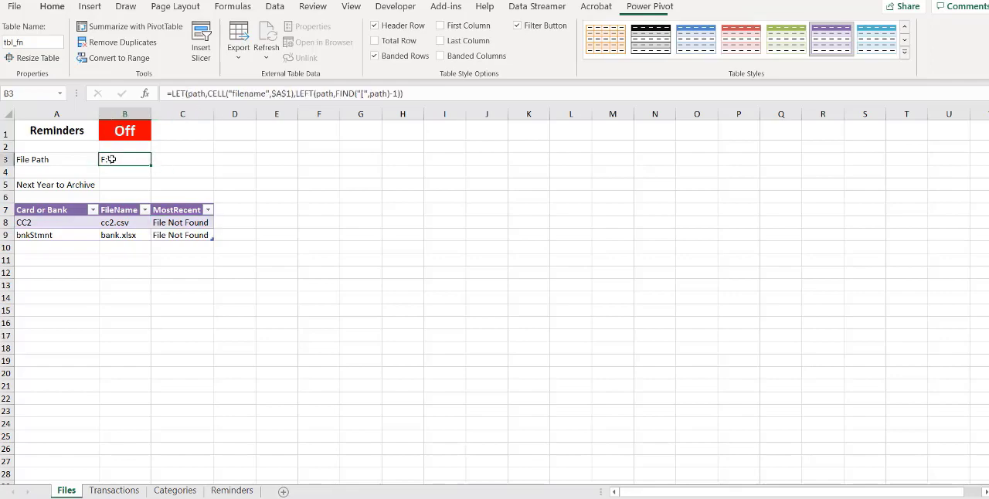
double_click(103, 160)
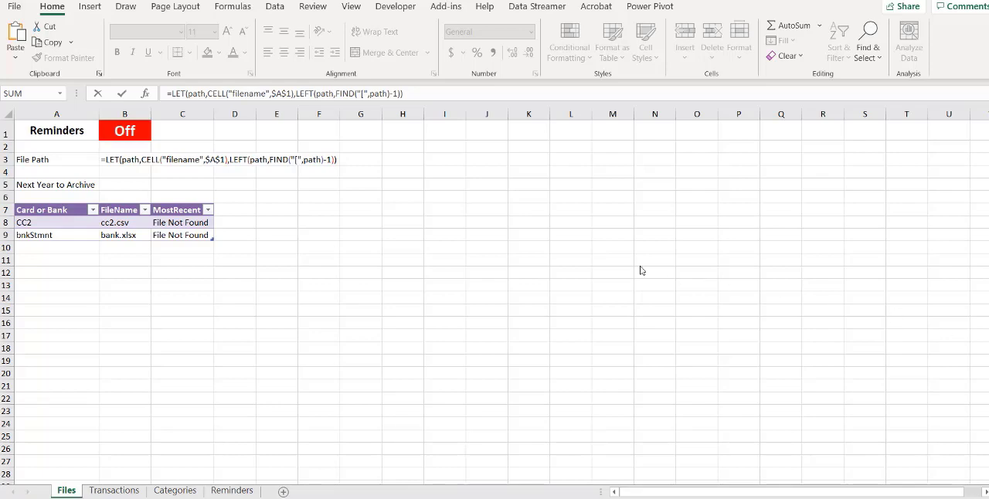
left_click(121, 95)
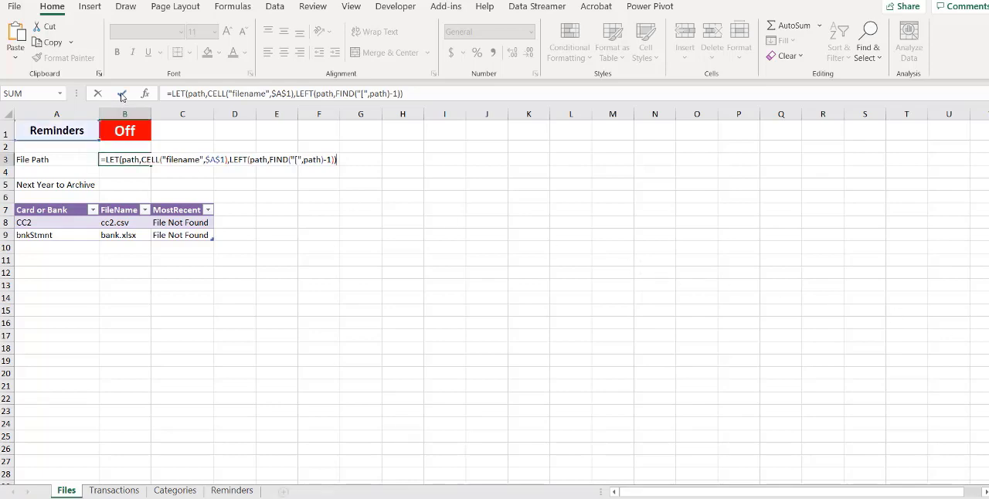
left_click(123, 93)
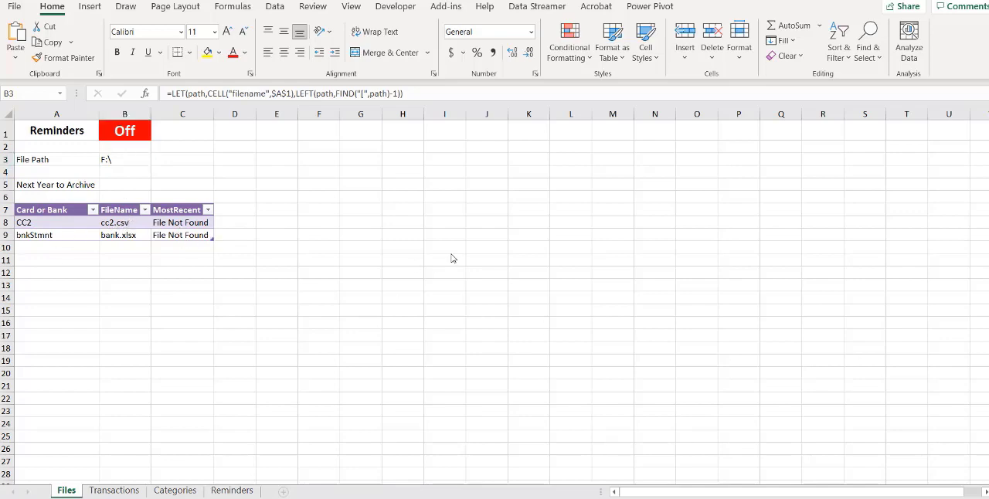
Give the File Path cell B3 the defined name fp
left_click(129, 160)
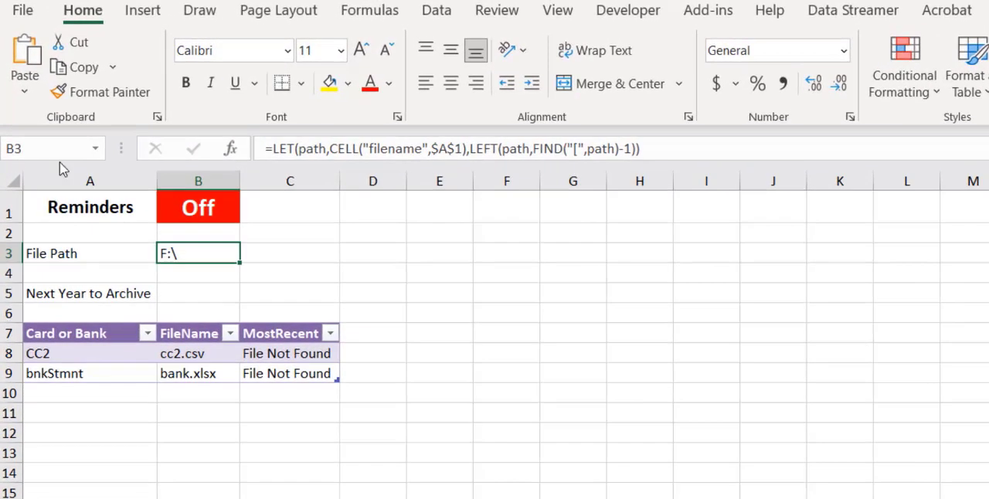
left_click(39, 125)
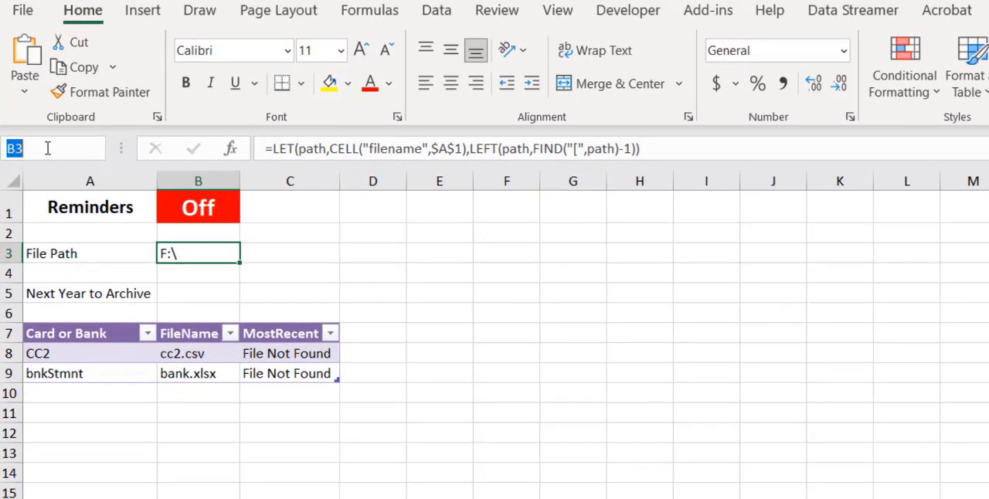
type("fp")
key("Return")
Open the Visual Basic editor and insert a new module into the checkbook_cc.xlsx project, moving its code window into view
left_click(628, 10)
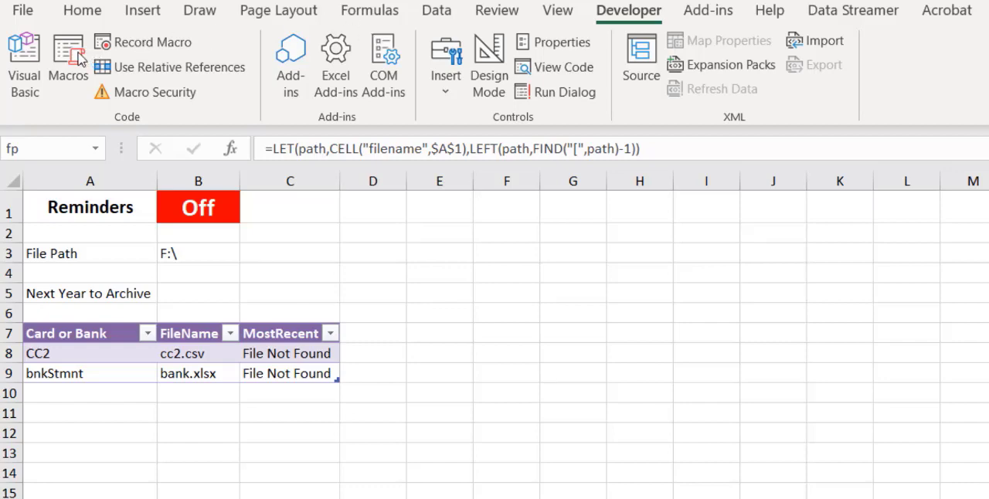
left_click(28, 54)
left_click(28, 54)
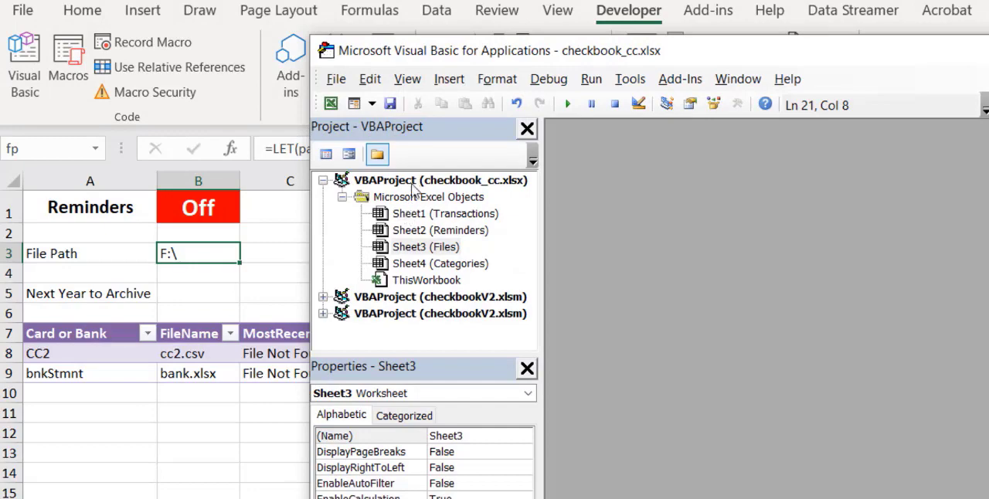
left_click(449, 82)
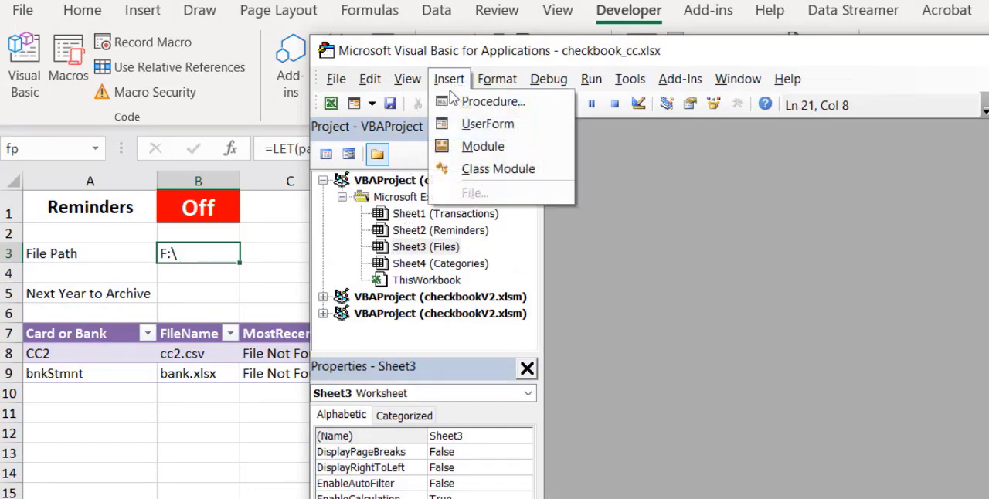
left_click(475, 147)
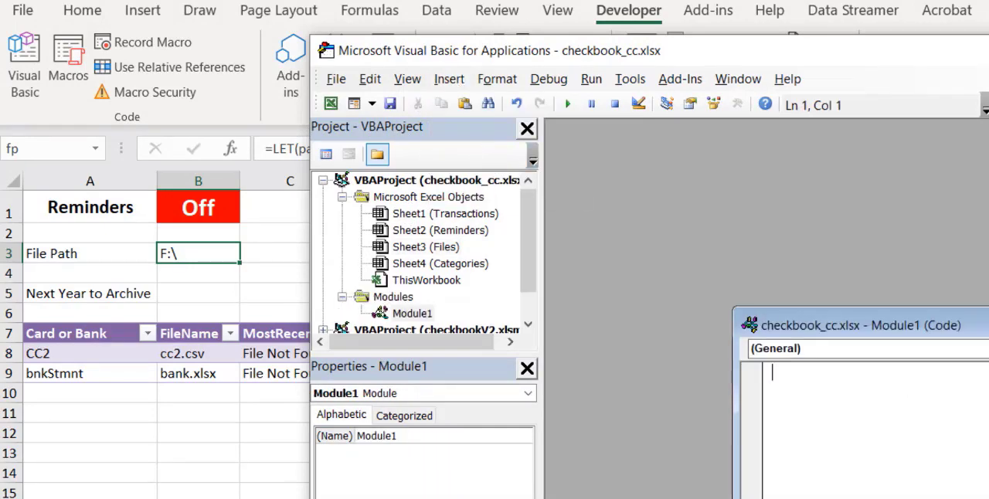
left_click_drag(970, 329, 839, 175)
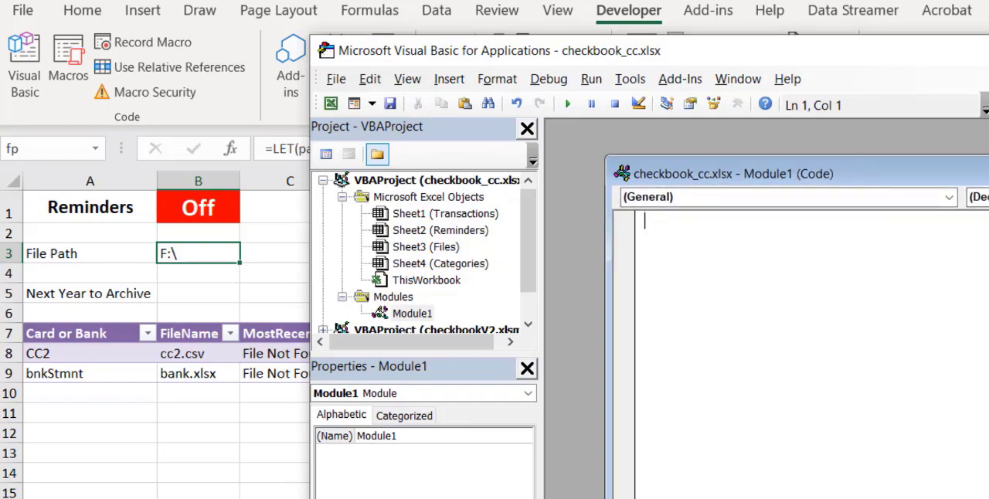
Paste the public function GetFileDate(fn), which applies FileDateTime to Range("fp") & fn, into the new module
key("alt+Tab")
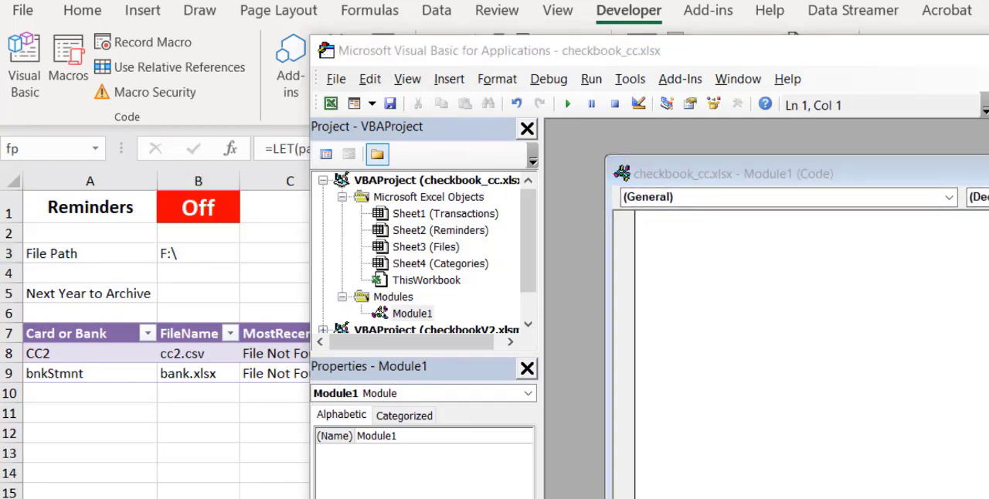
left_click(735, 251)
type("Public Function GetFileDate(fn) As Date     'Obtain file dates     Dim fullpath As String     fullpath = Range(\"fp\") & fn     GetFileDate = FileDateTime(fullpath) End Function")
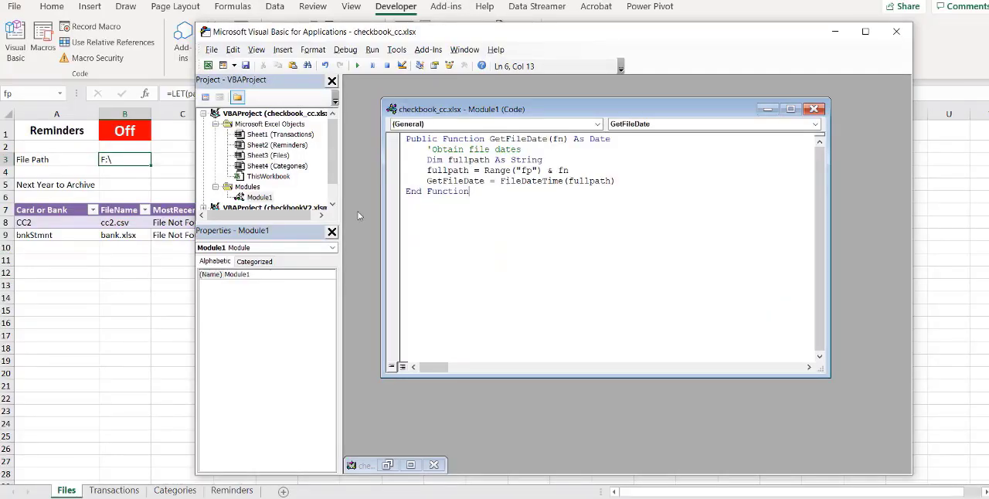
Rename the new module getDate and close the Visual Basic editor
left_click(262, 277)
left_click_drag(262, 276, 217, 272)
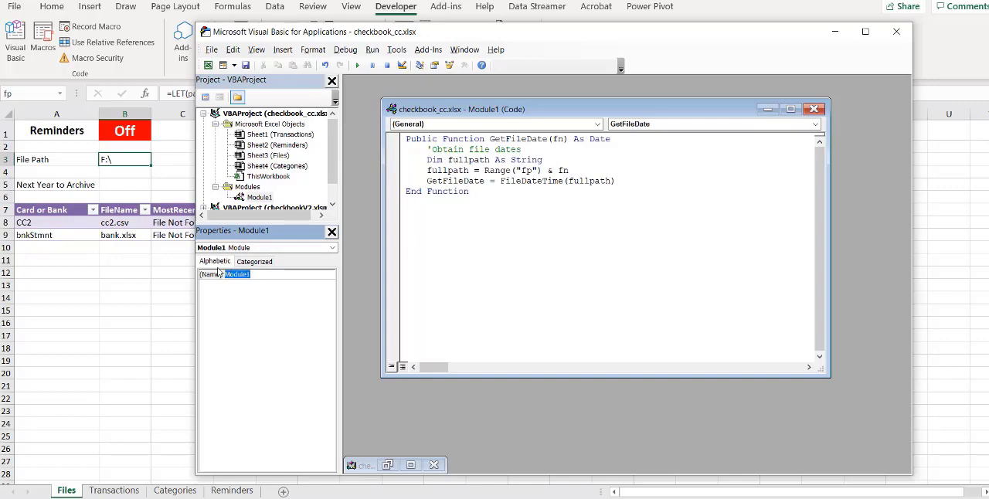
type("getDate")
key("Return")
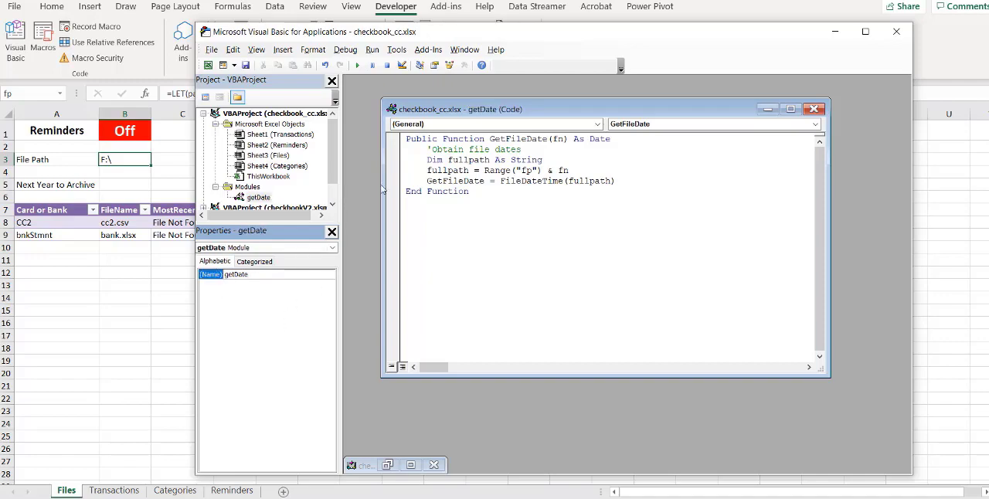
left_click(896, 32)
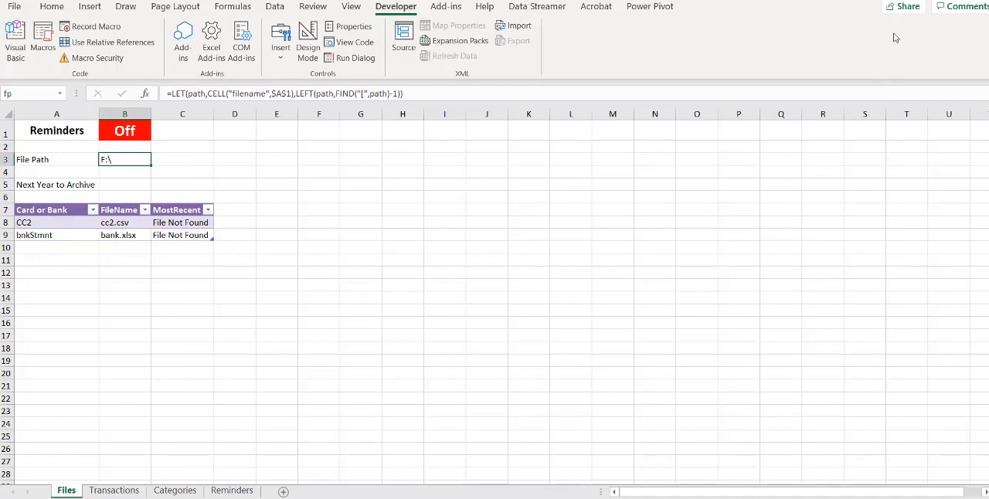
left_click(202, 222)
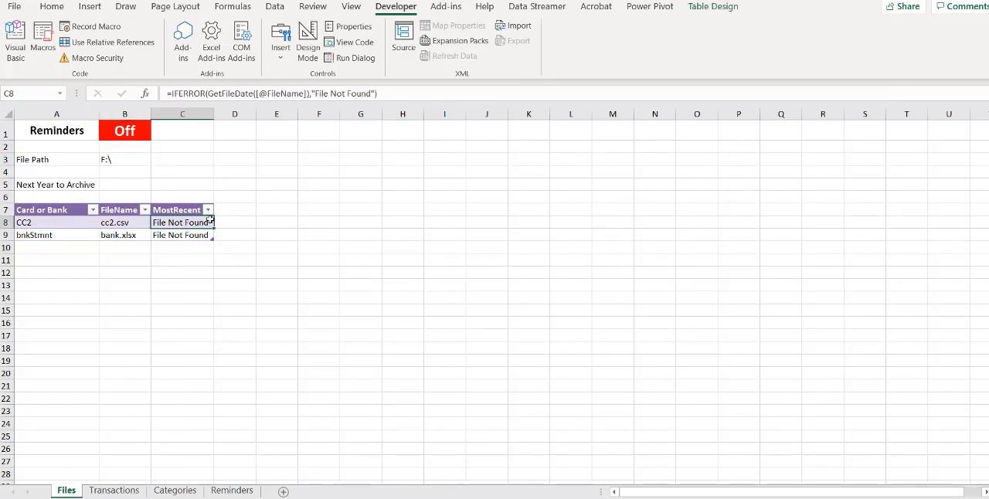
left_click(427, 94)
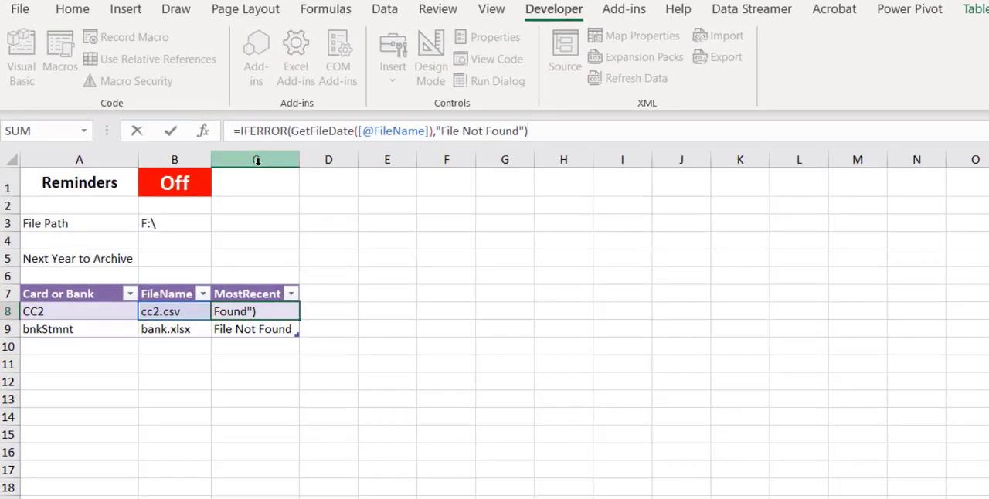
left_click(171, 131)
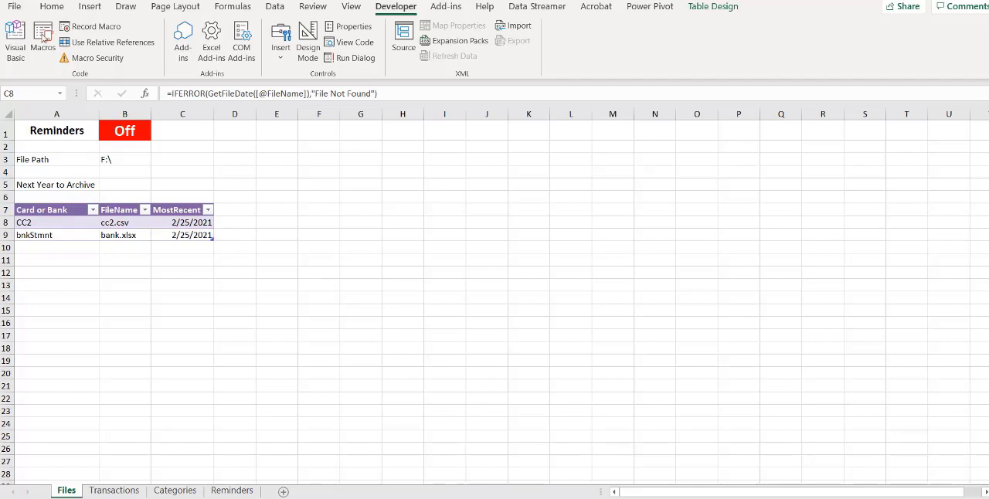
Import cc2.csv from the F: drive as a Text/CSV source and open it for transformation in the Power Query Editor
left_click(275, 7)
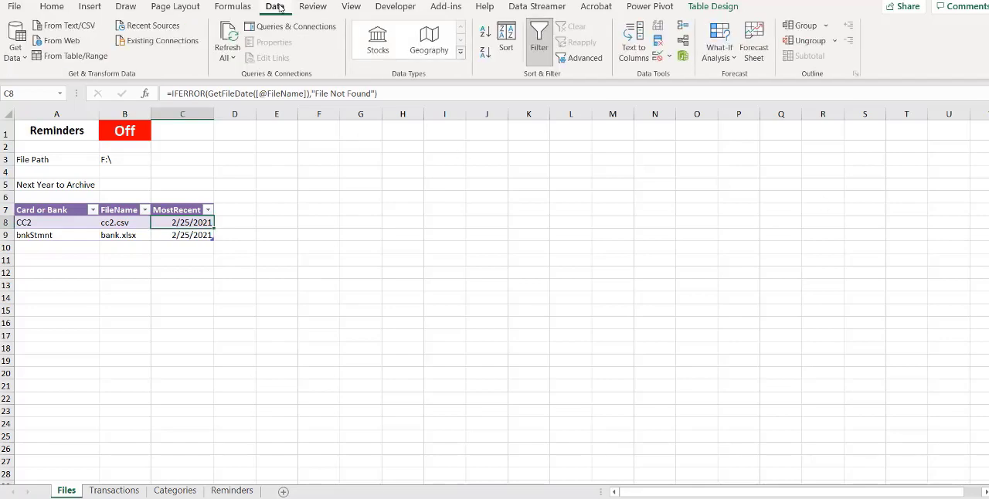
left_click(23, 63)
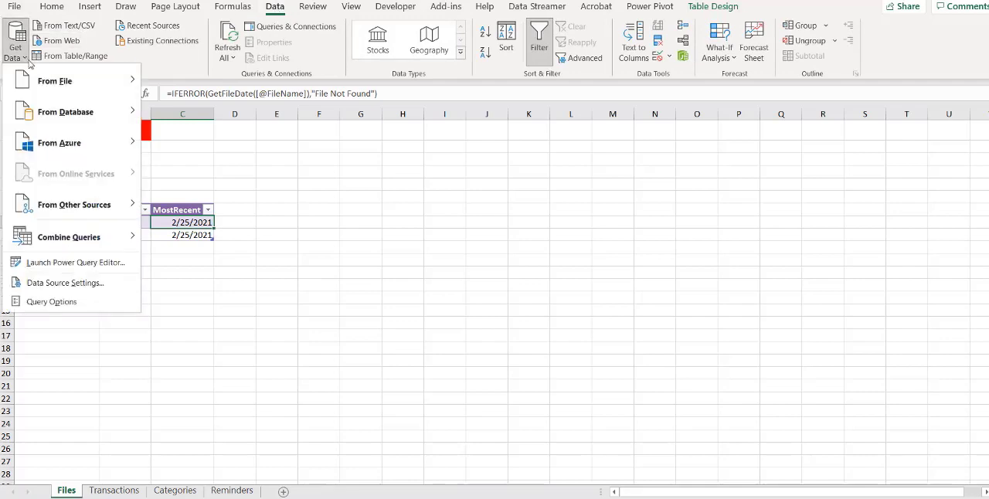
mouse_move(61, 81)
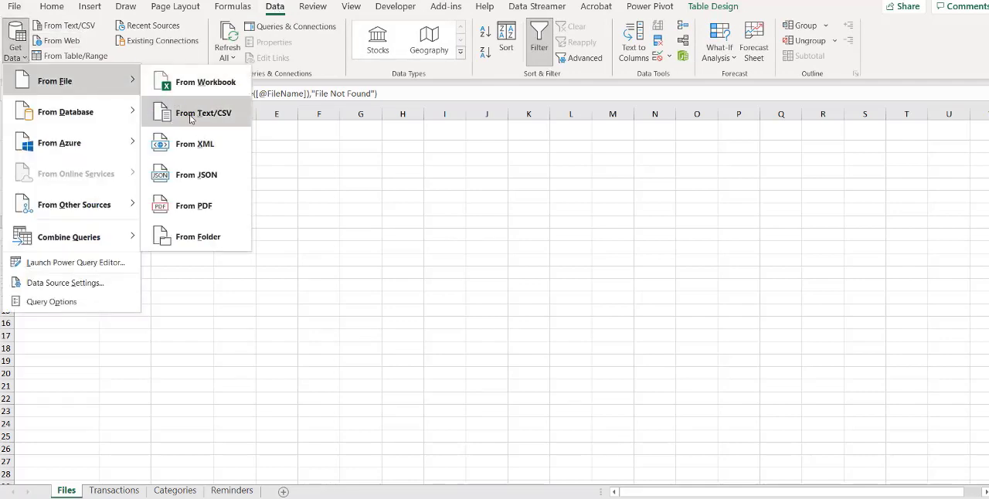
left_click(189, 116)
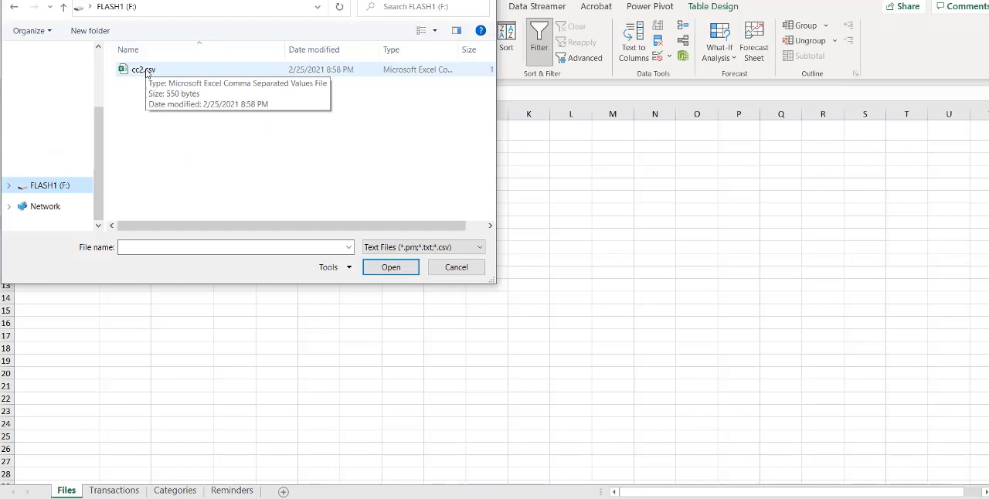
left_click(146, 71)
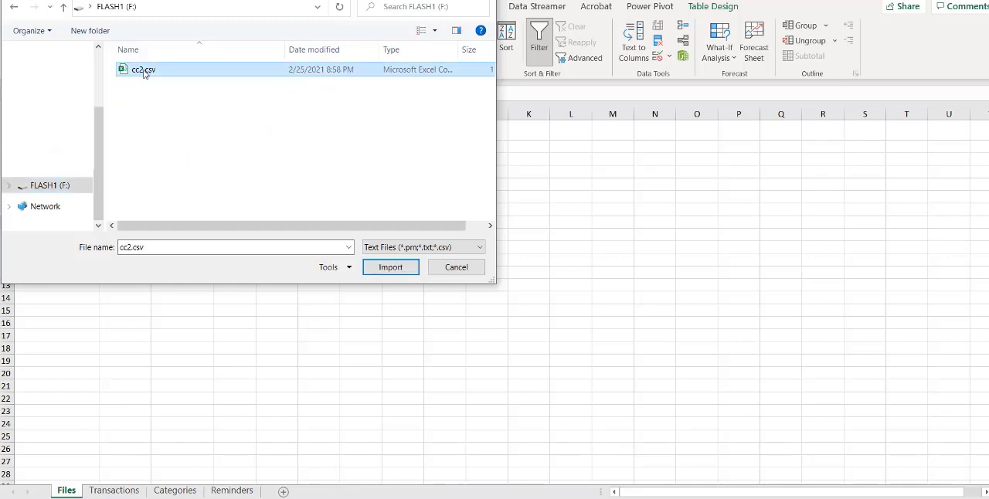
left_click(394, 271)
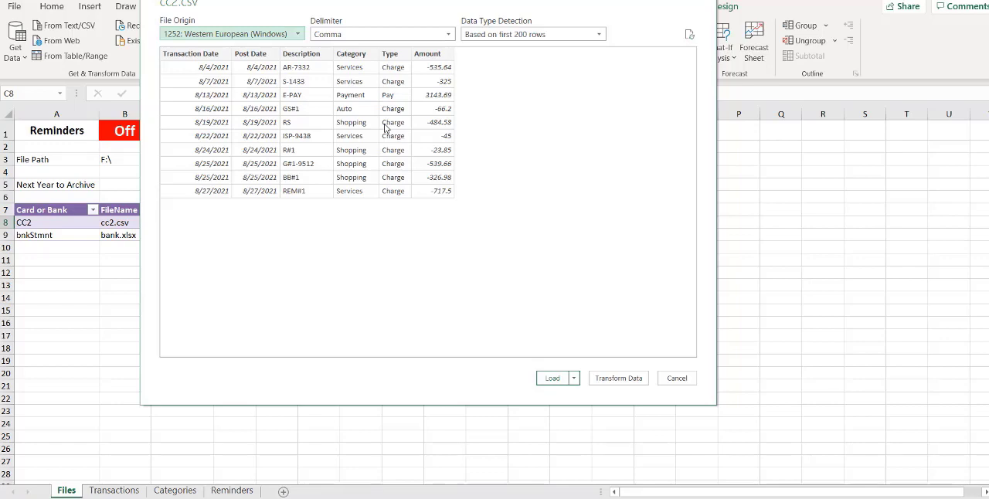
left_click(624, 380)
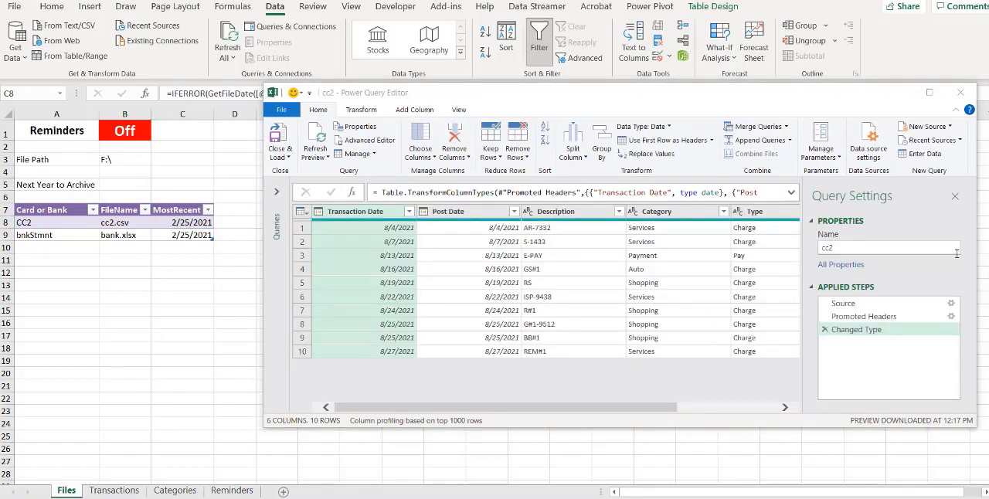
Rename the Promoted Headers applied step of the cc2 query to promoteHeaders
right_click(863, 320)
left_click(896, 340)
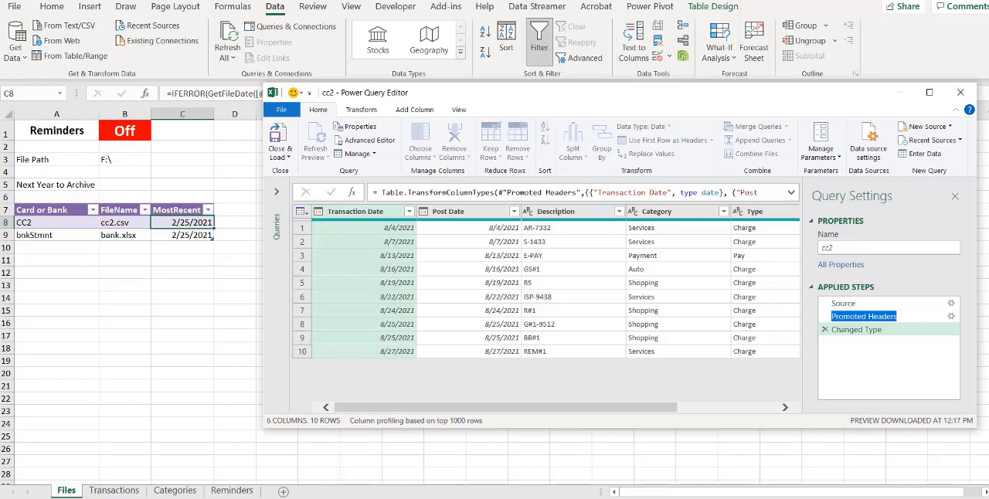
type("promoteHeaders")
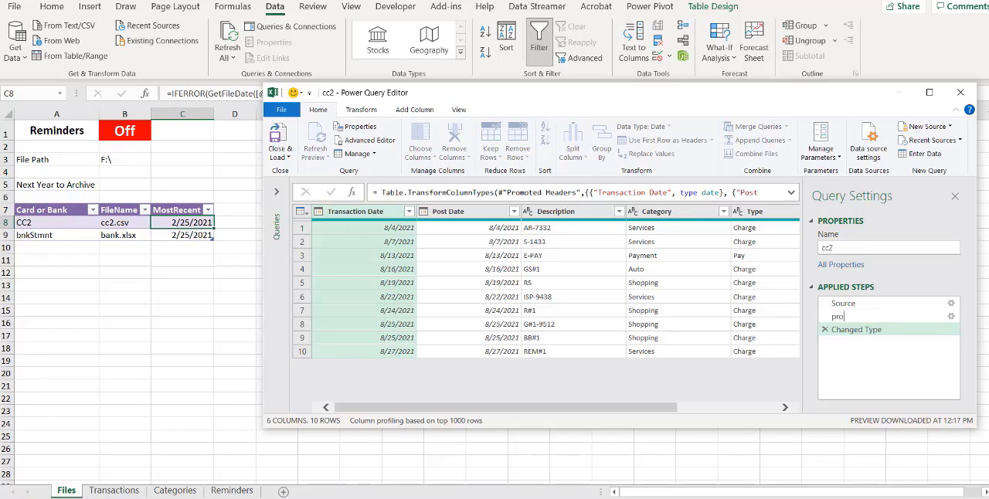
key("Return")
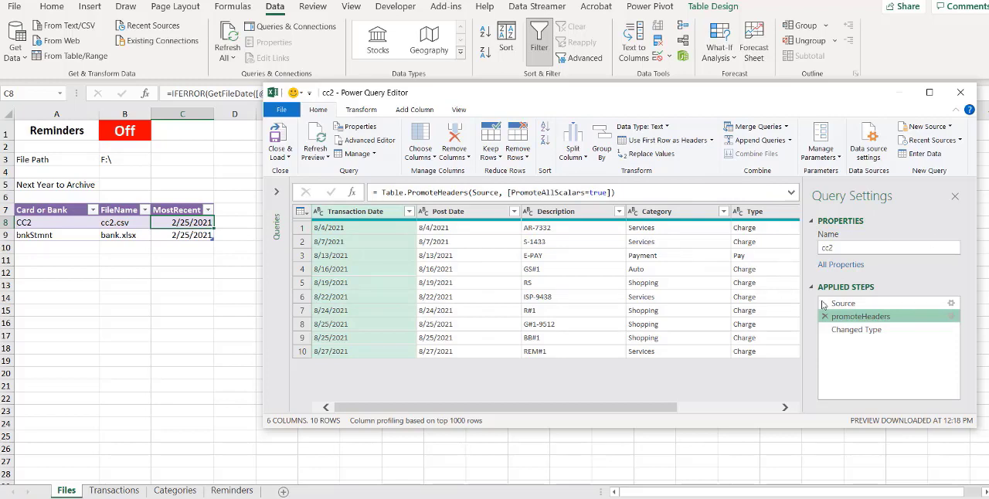
Rename the Changed Type applied step of the cc2 query to setTypes
left_click(856, 329)
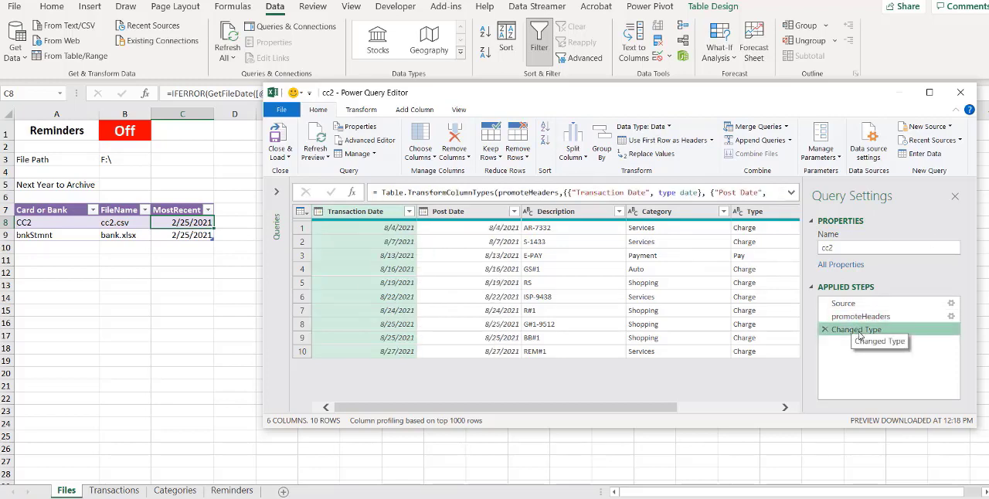
right_click(858, 335)
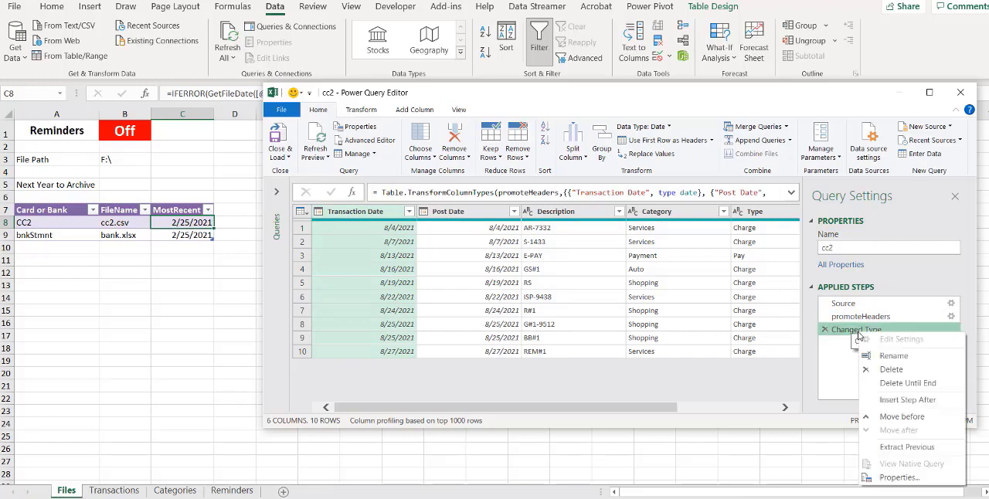
left_click(894, 357)
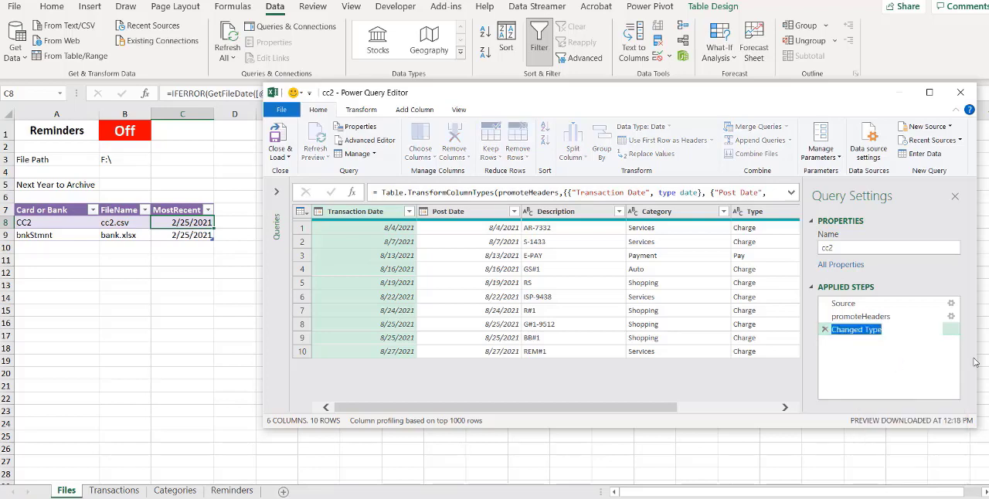
type("settype")
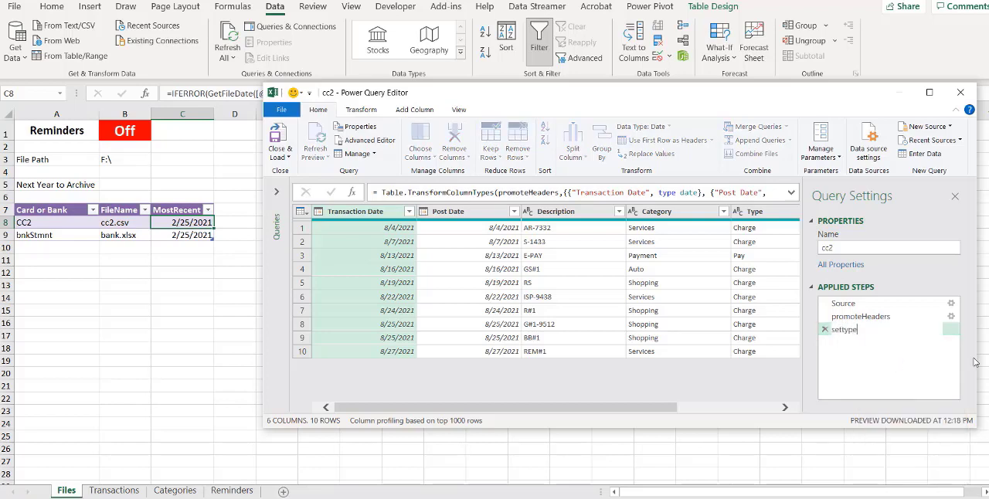
type("s")
key("BackSpace")
key("BackSpace")
key("BackSpace")
key("BackSpace")
key("BackSpace")
type("pes")
key("Return")
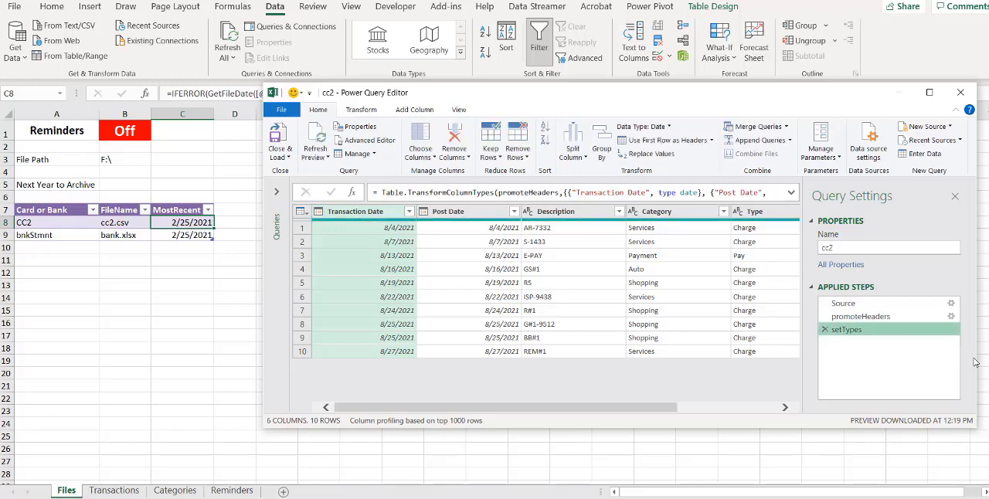
Start a custom column in the cc2 query and name it Payments
key("alt+Tab")
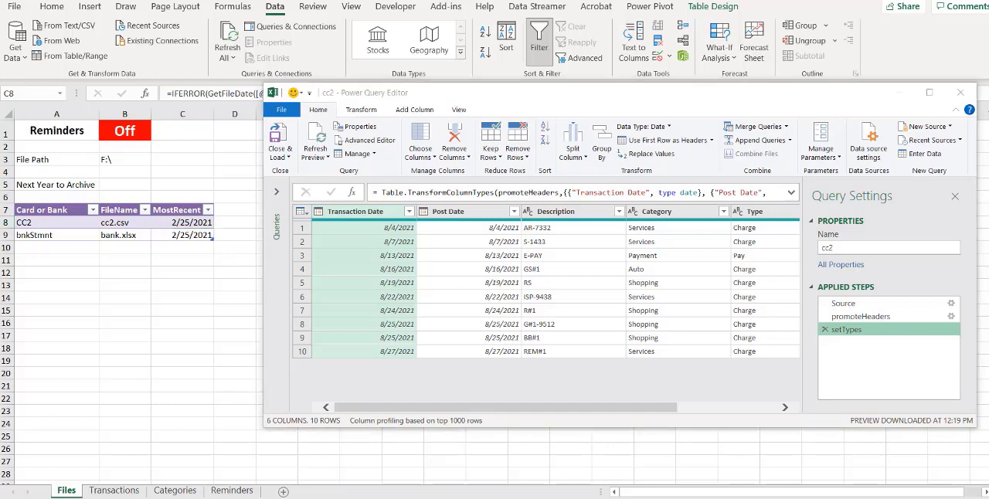
left_click(651, 408)
left_click_drag(651, 408, 788, 421)
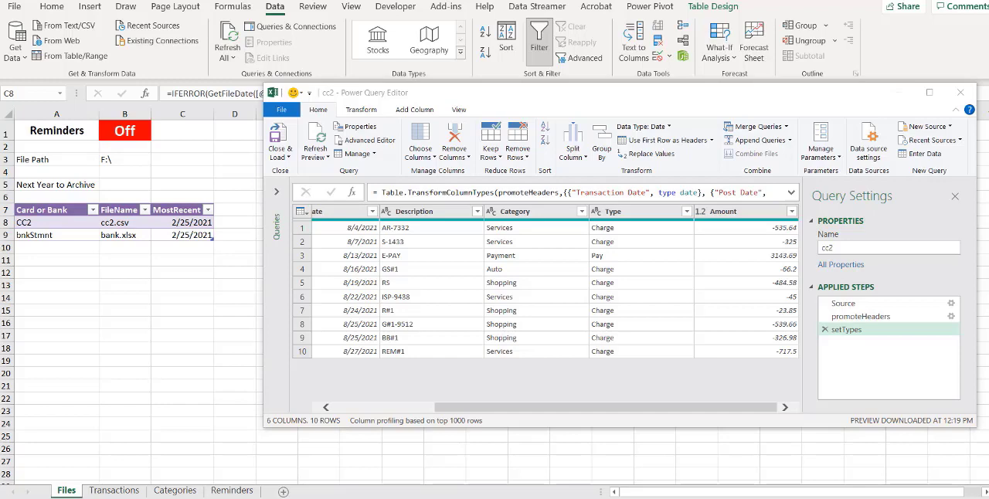
left_click(414, 113)
left_click(414, 113)
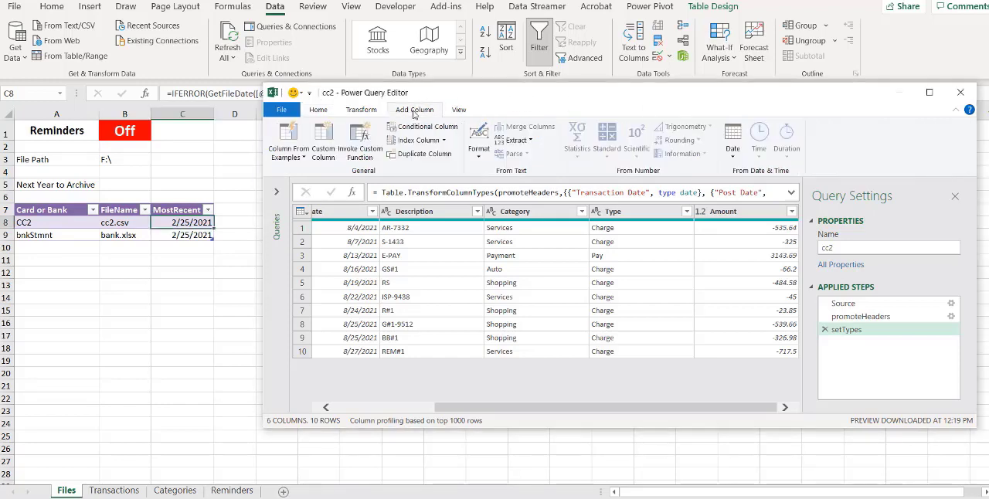
left_click(331, 146)
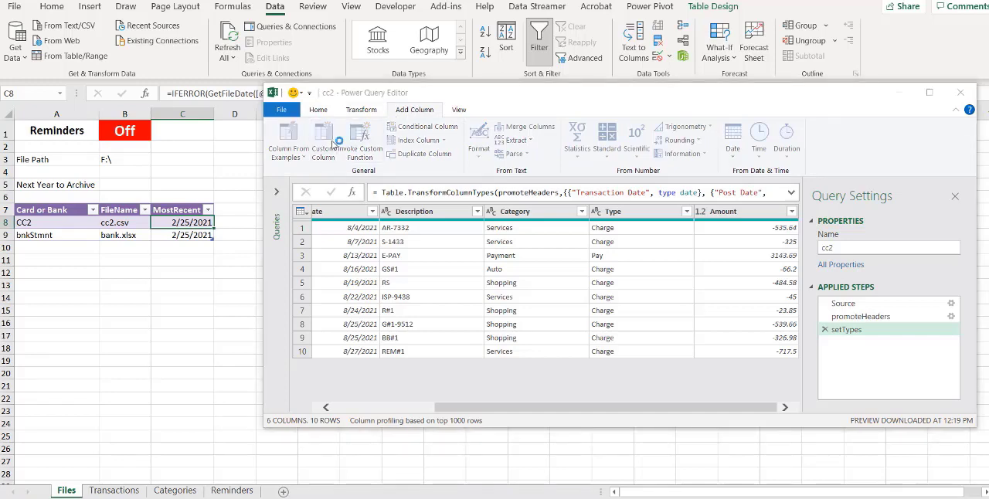
left_click_drag(357, 179, 286, 175)
type("Payme")
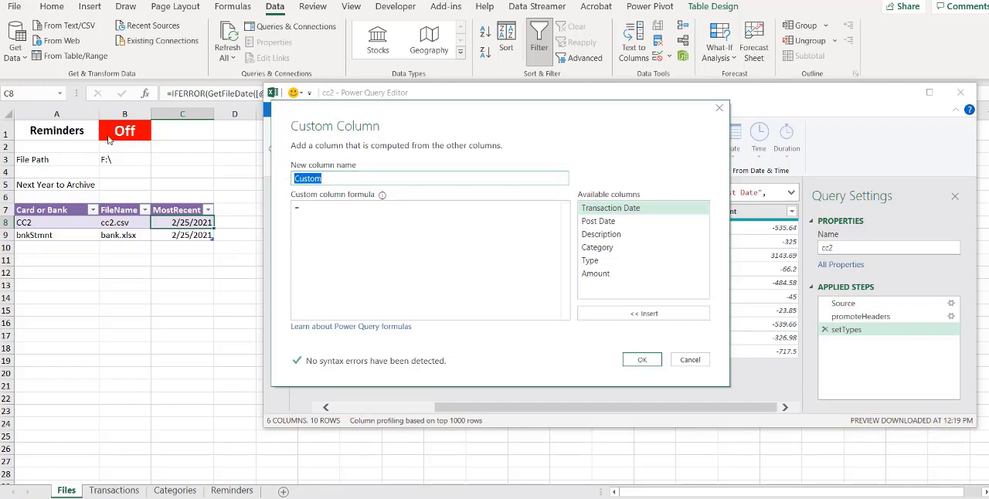
type("nts")
Give the Payments column the formula if [Type] = "Pay" then [Amount] else null and add it to the query
left_click(309, 209)
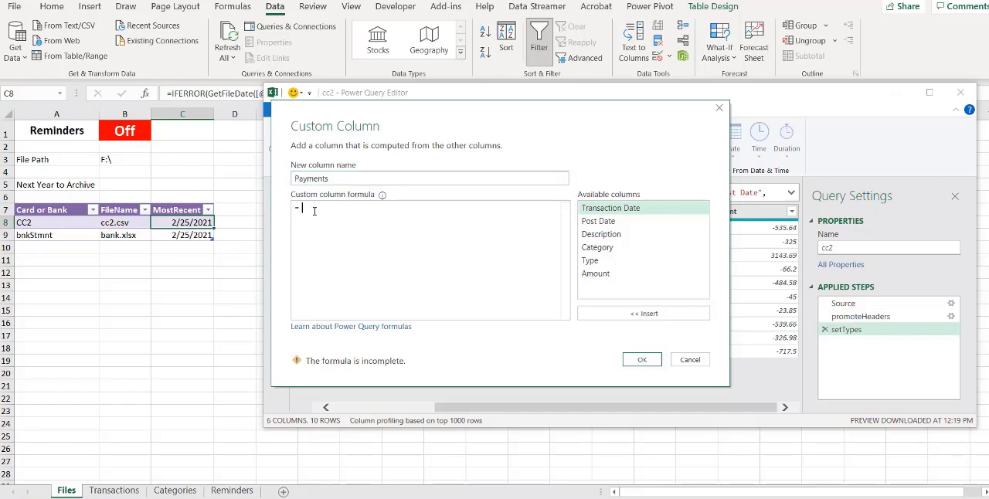
type("if")
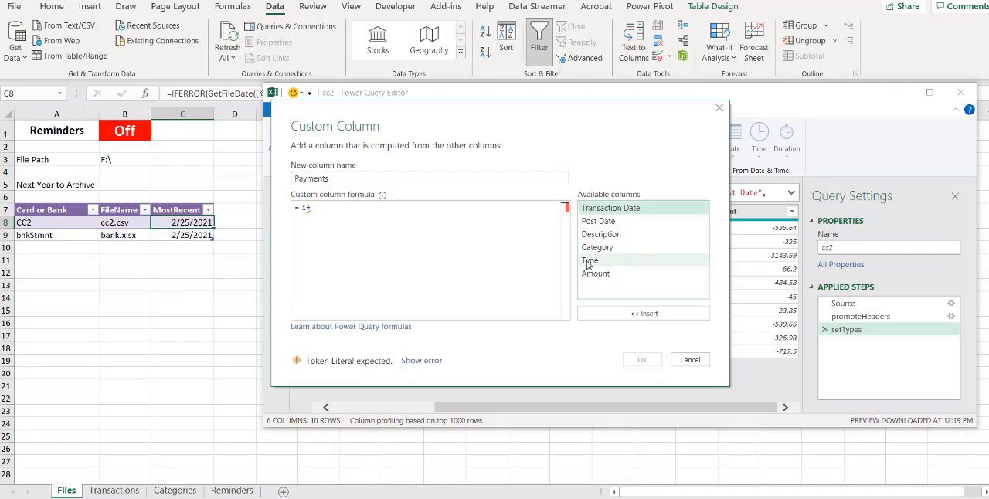
double_click(589, 261)
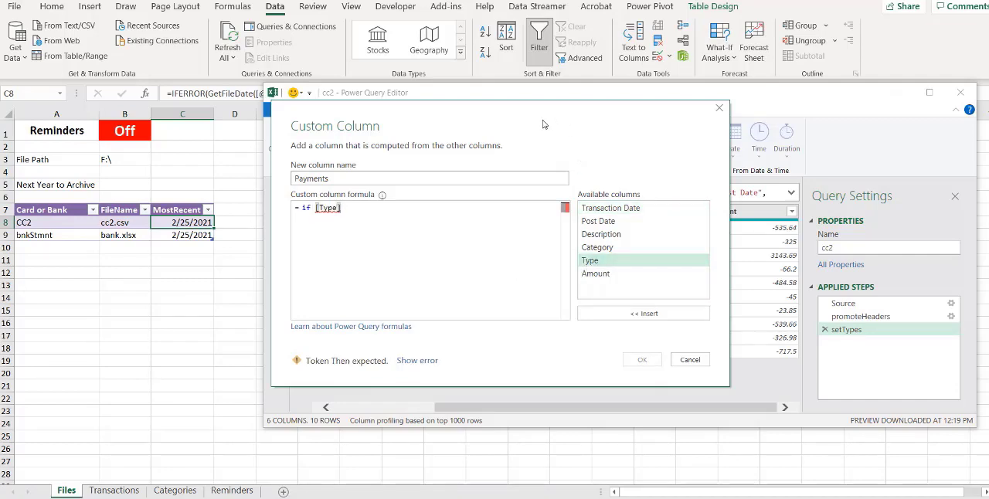
type("=")
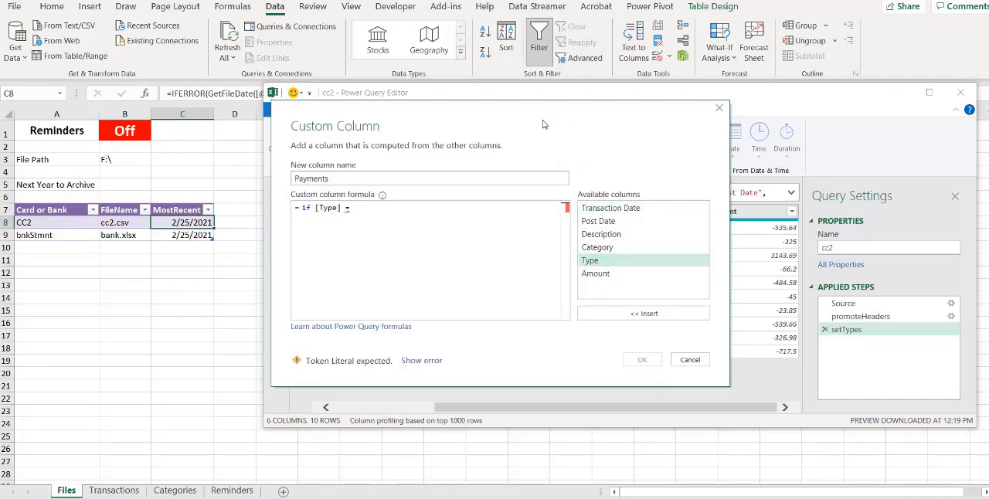
type(" \"Pa")
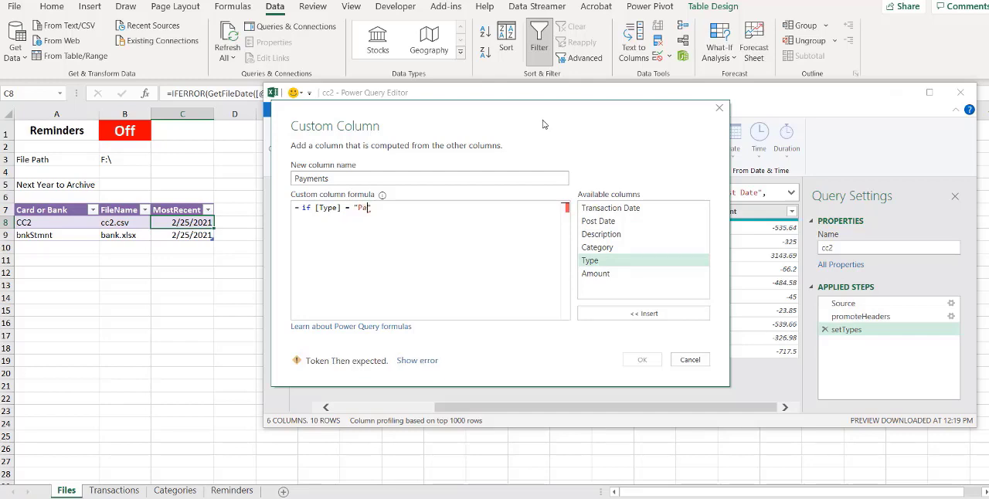
type("y\" then")
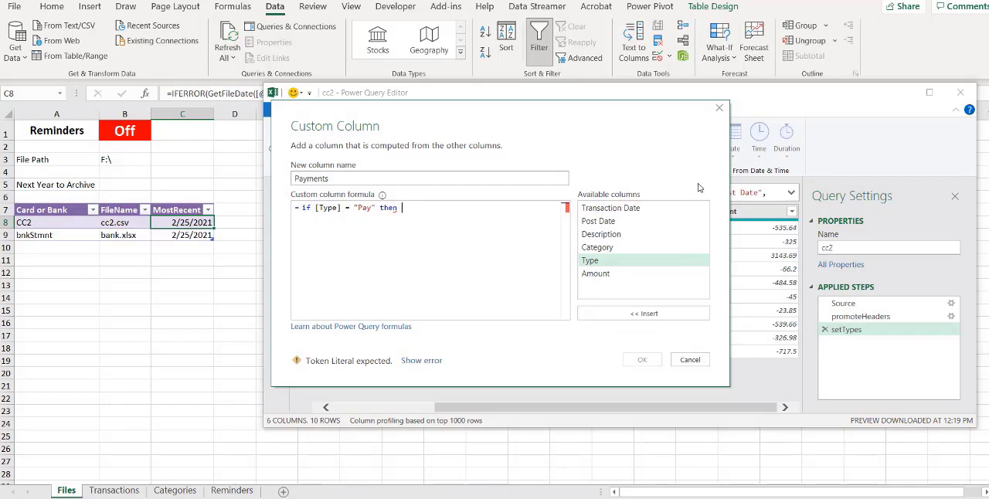
double_click(597, 274)
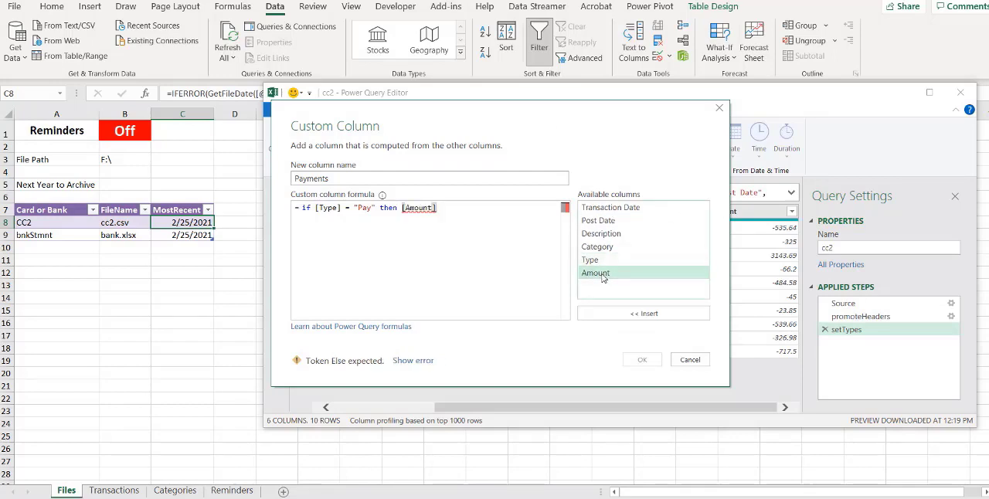
type("else ")
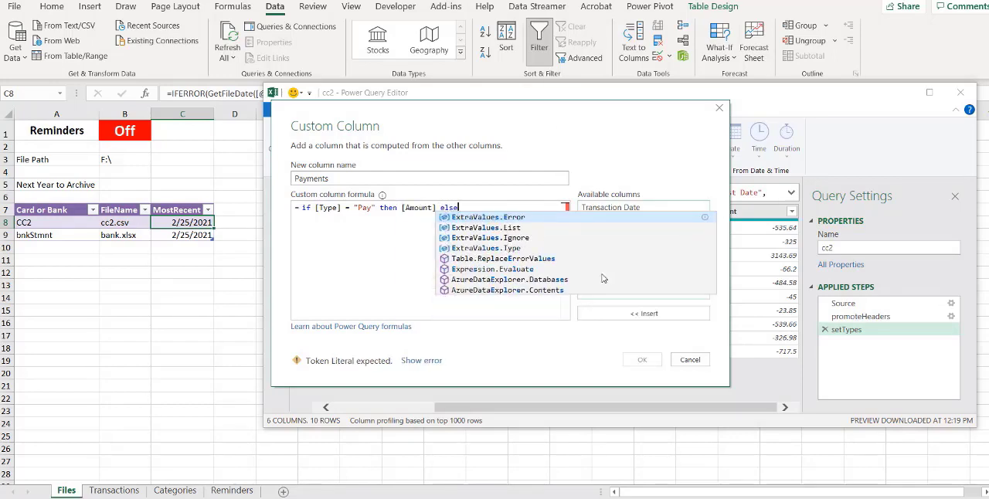
type("null")
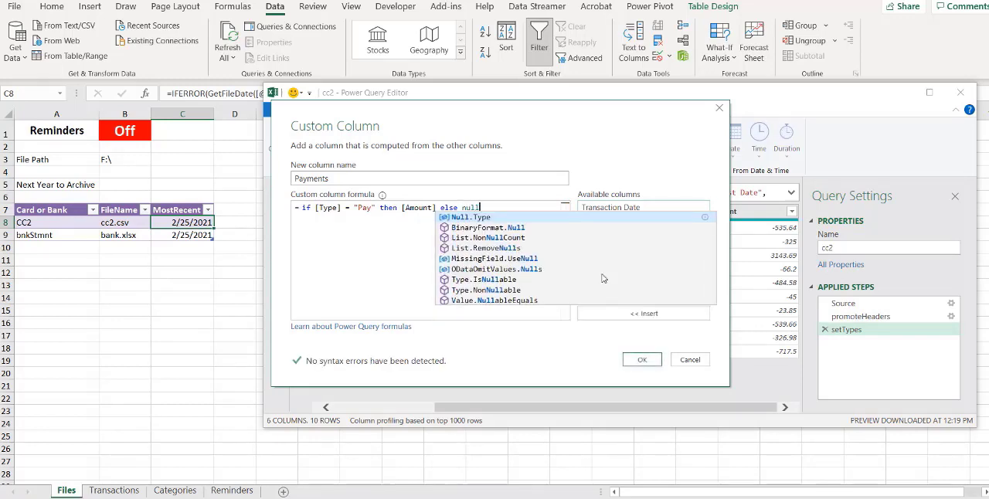
left_click(641, 363)
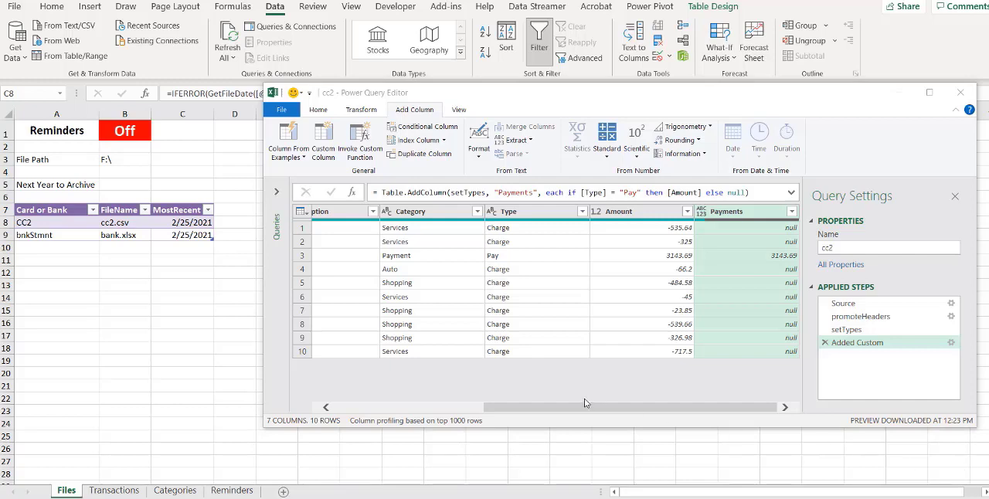
Keep only the Payments, Transaction Date, Description and Amount columns in the cc2 query, removing the other columns
left_click_drag(607, 407, 394, 403)
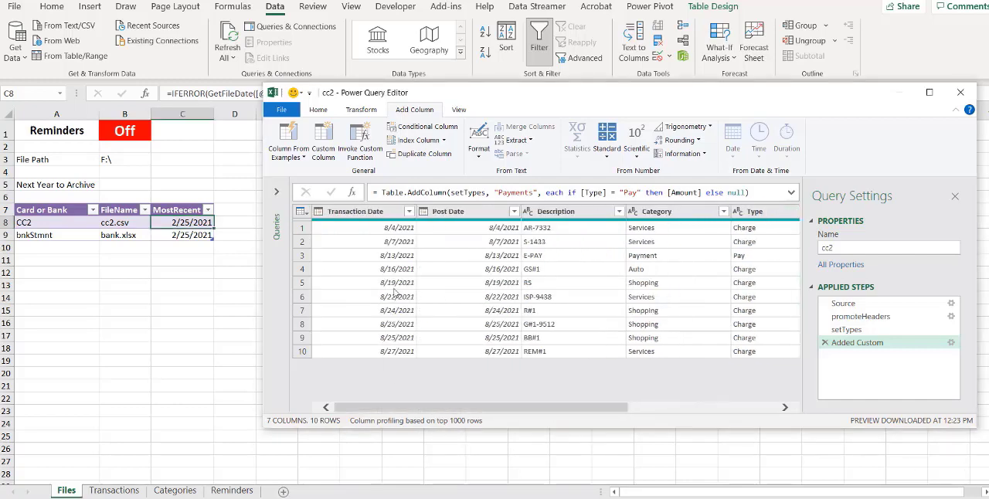
left_click(358, 213)
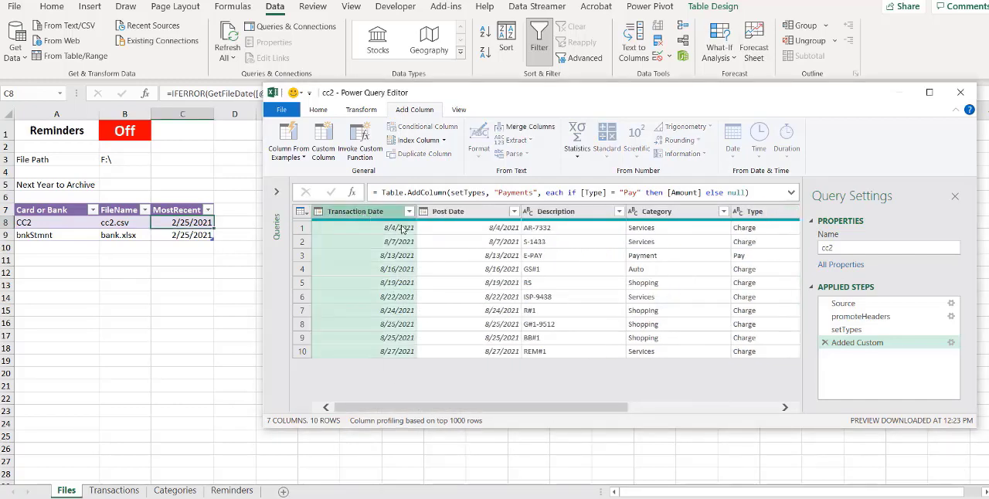
left_click(567, 215, "ctrl")
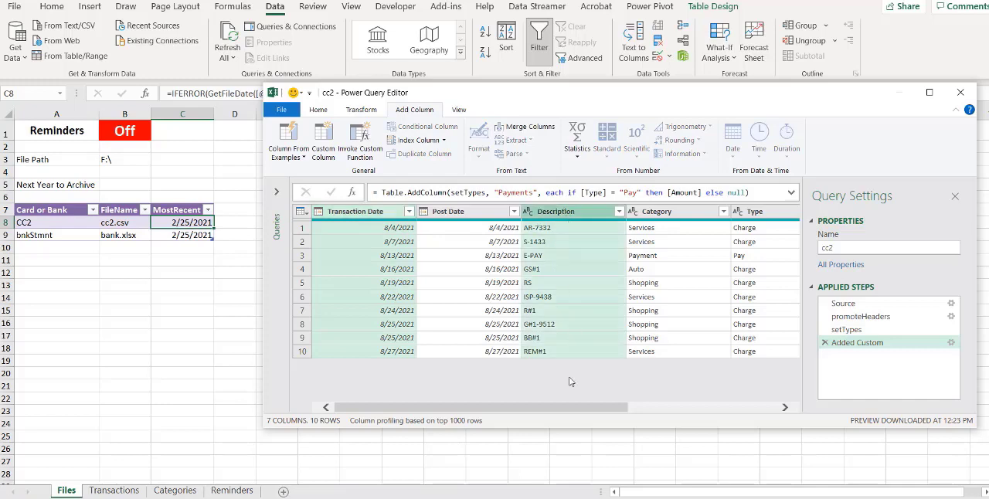
left_click_drag(533, 410, 788, 432)
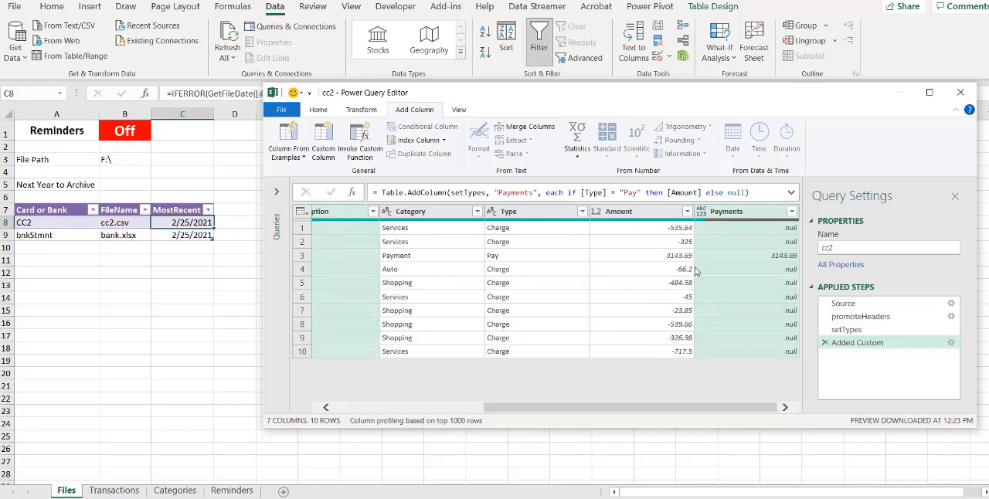
left_click(651, 216, "ctrl")
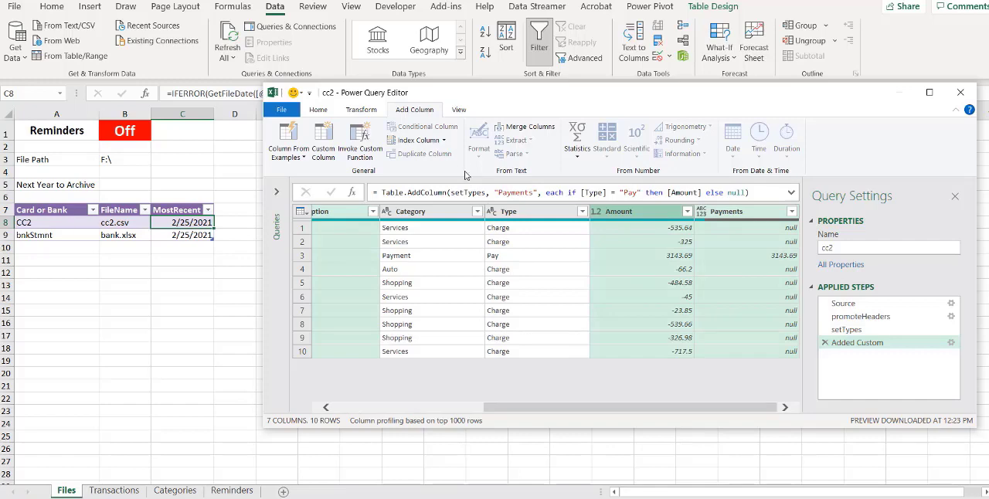
left_click(323, 110)
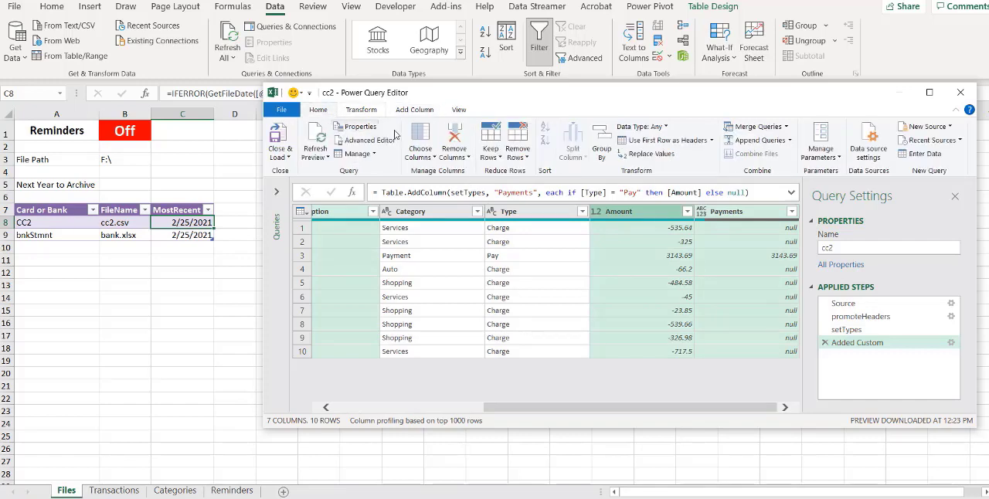
left_click(468, 158)
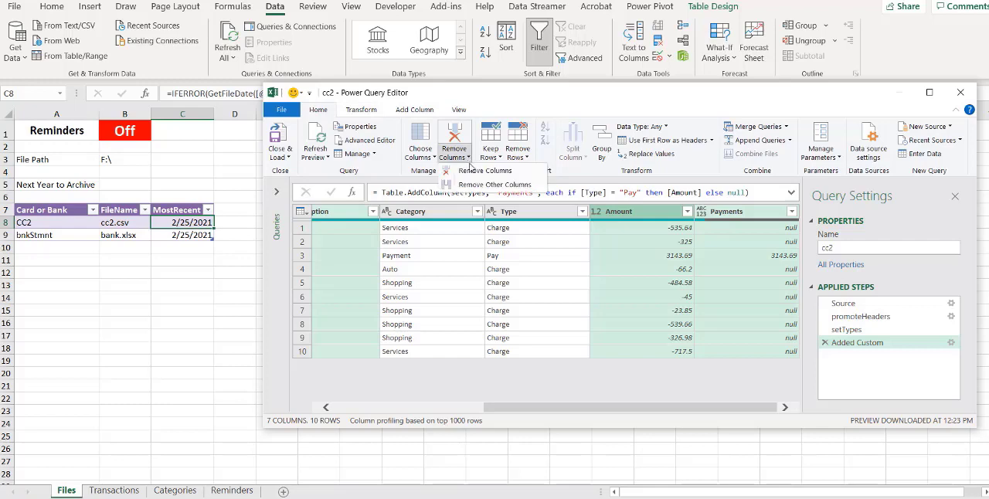
left_click(490, 185)
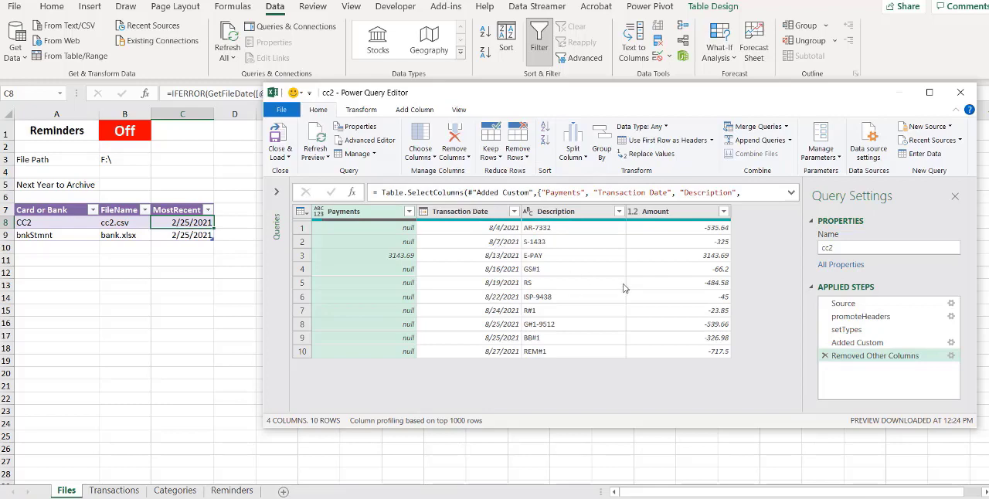
Rename the Added Custom applied step of the cc2 query to addPayment
right_click(853, 348)
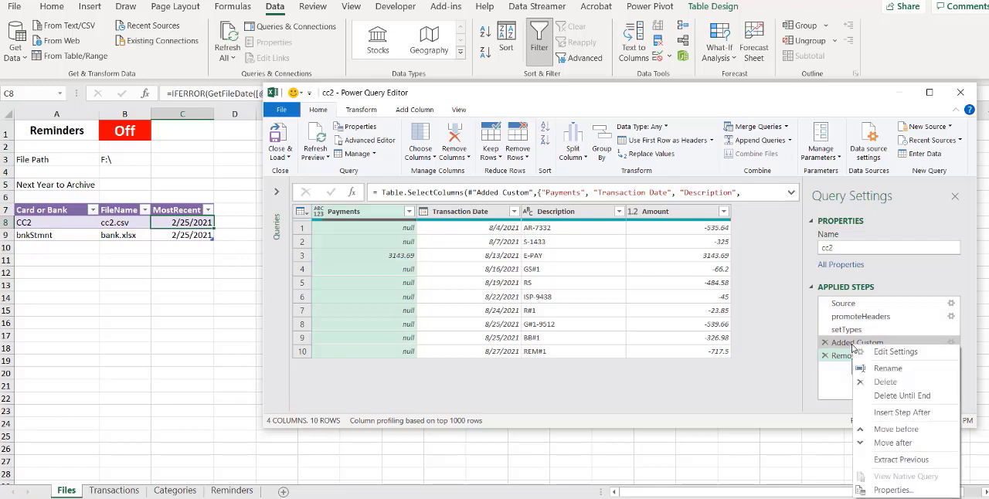
left_click(887, 368)
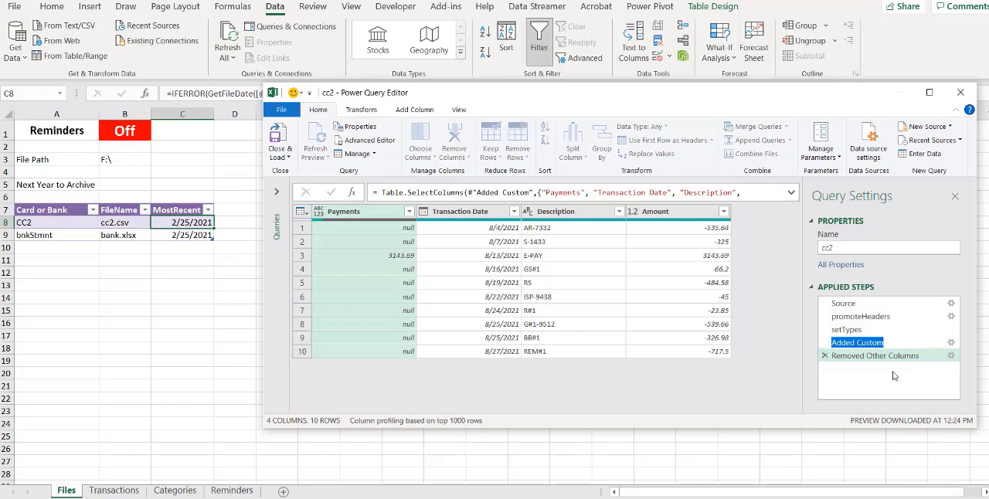
type("addPayment")
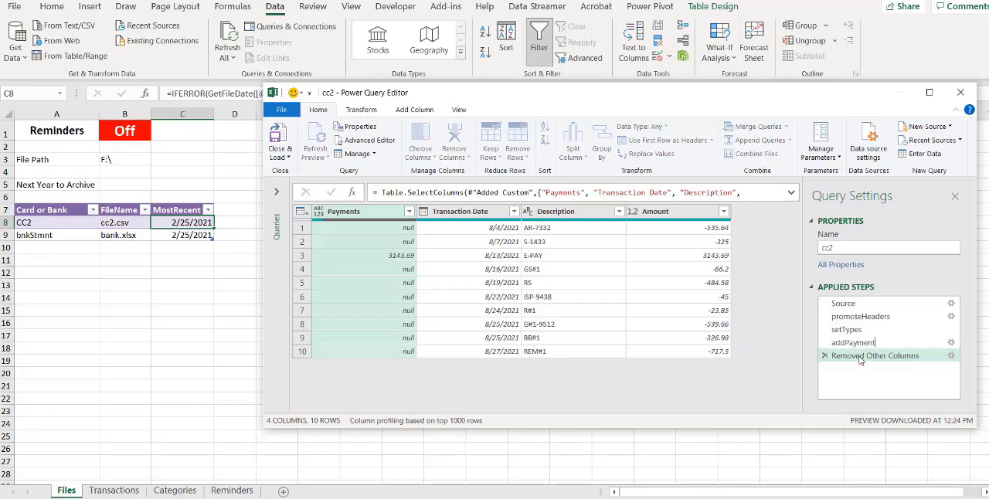
key("Up")
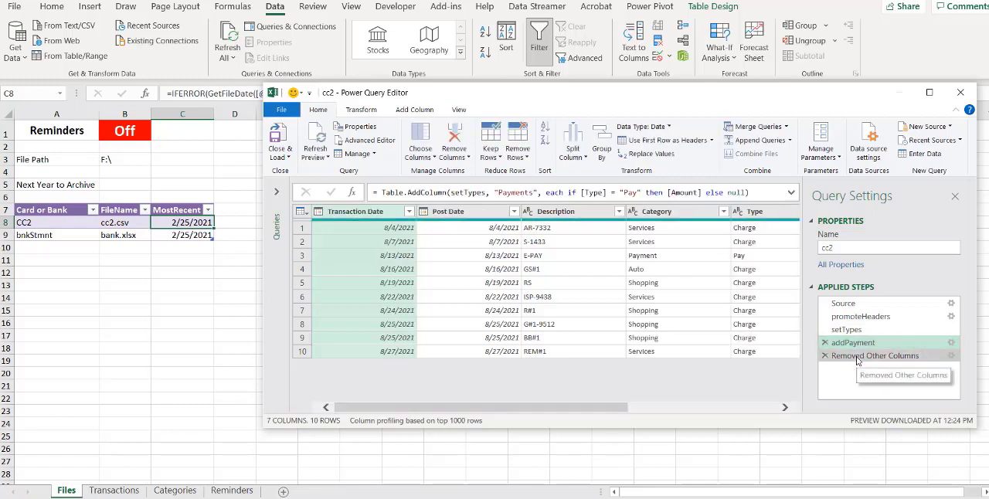
Rename the Removed Other Columns applied step of the cc2 query to clnColumns
right_click(857, 360)
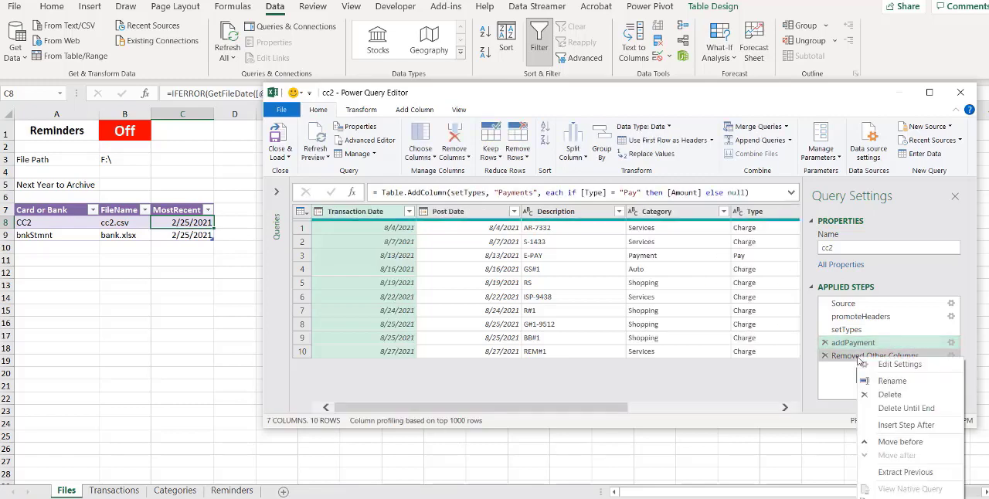
left_click(890, 386)
type("clnColumns")
key("Return")
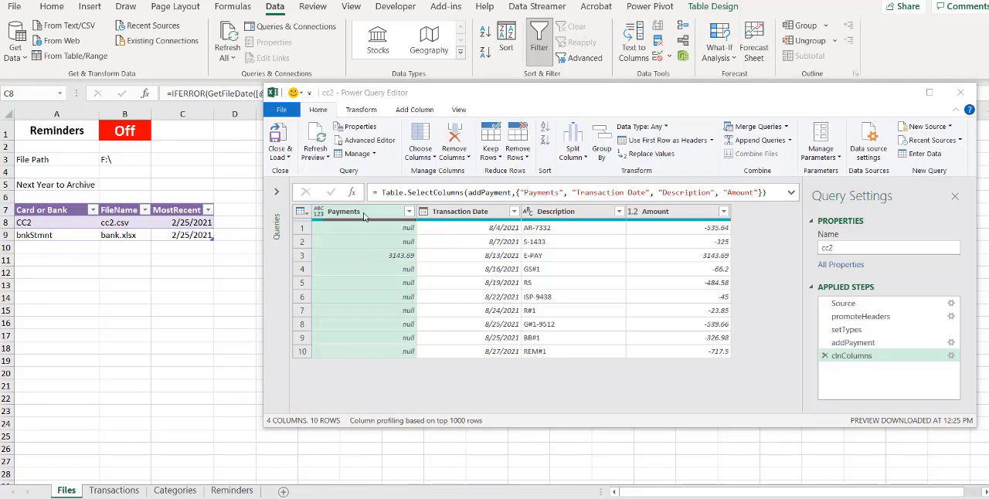
Move the Payments column after Amount and rename the resulting applied step to reorder
left_click_drag(364, 216, 788, 220)
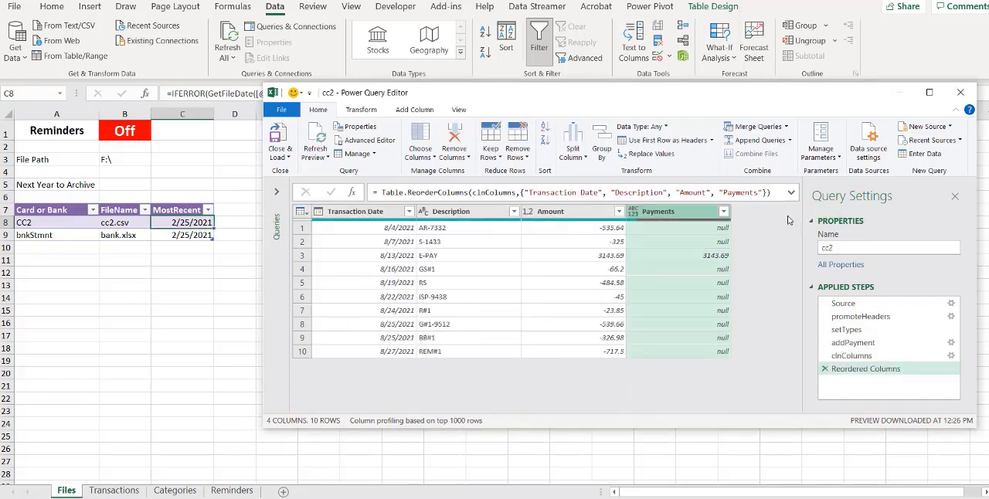
right_click(863, 374)
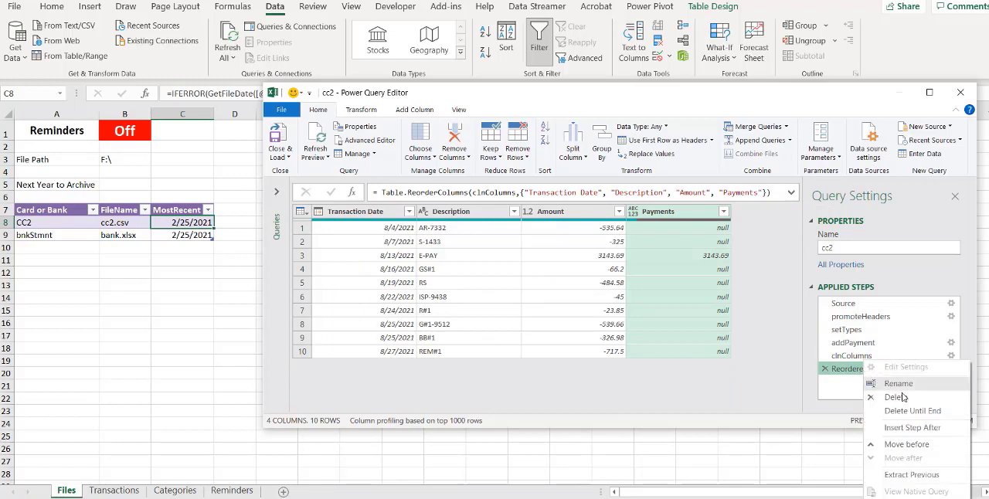
left_click(896, 388)
type("reorder")
key("Return")
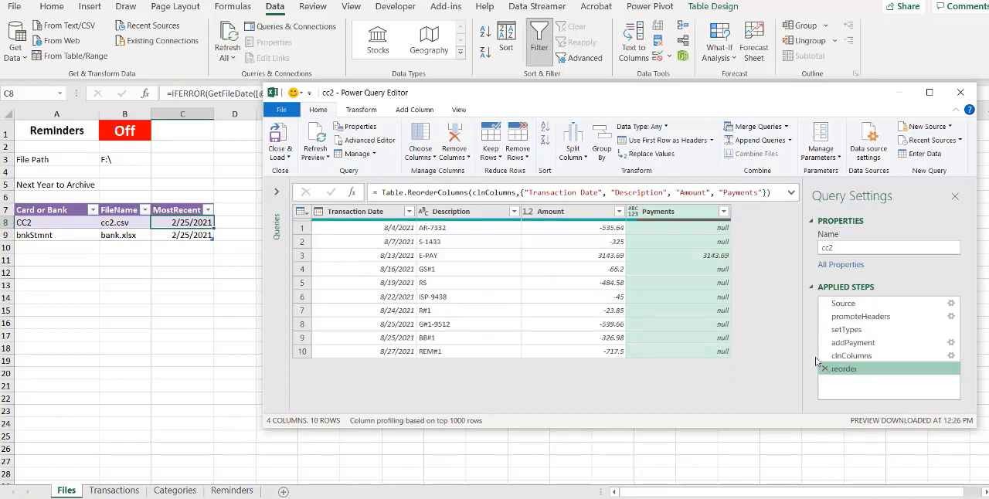
Rename the cc2 query to cc2_rpt
left_click(840, 249)
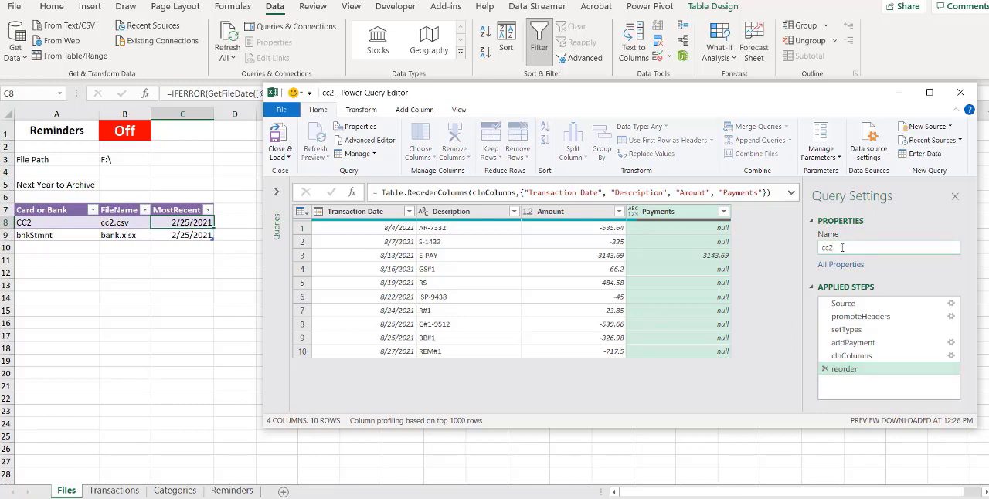
type("_rpt")
Close the query editor and load cc2_rpt to the workbook as a connection only
left_click(290, 159)
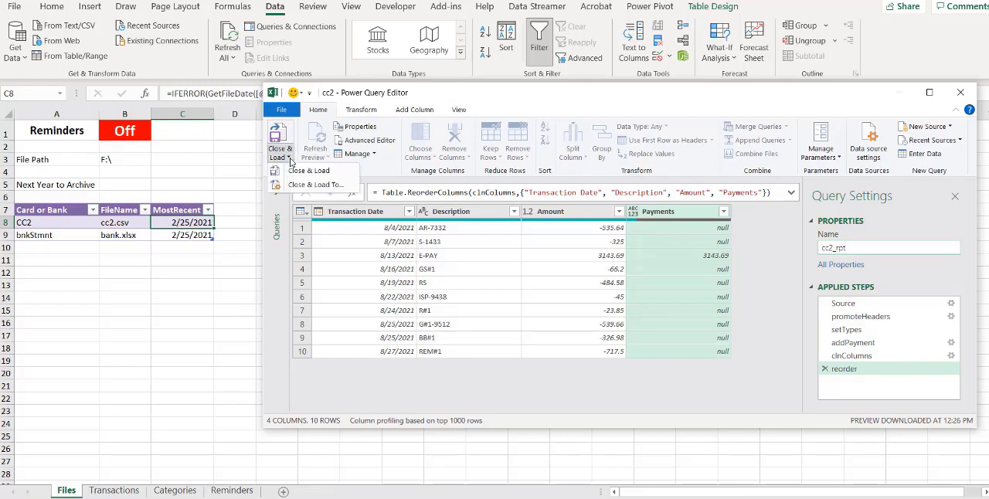
left_click(310, 186)
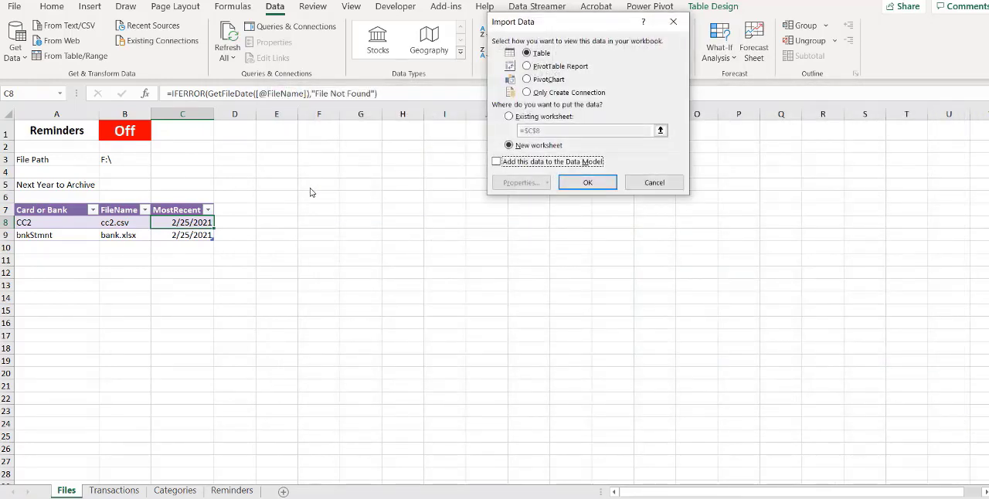
left_click(528, 92)
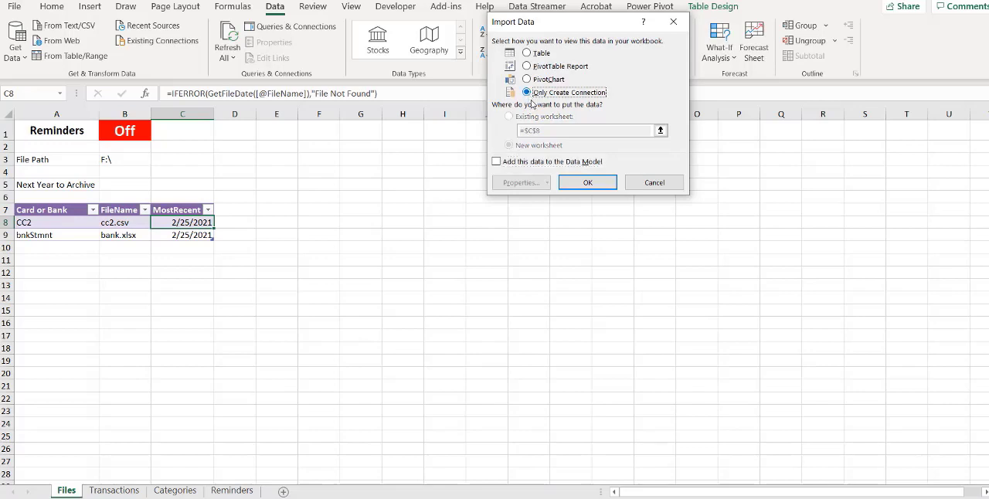
left_click(600, 187)
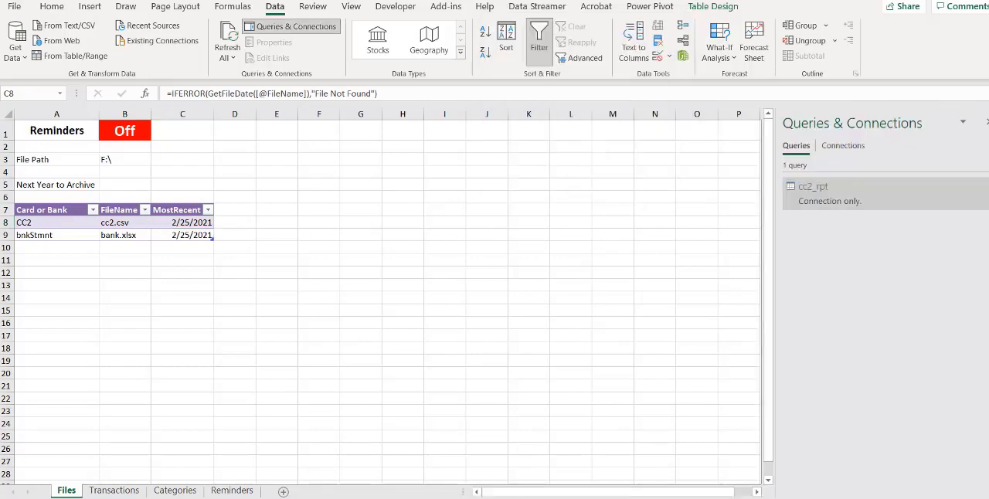
Reopen the cc2_rpt query for editing and show its M code in the Advanced Editor
left_click(125, 222)
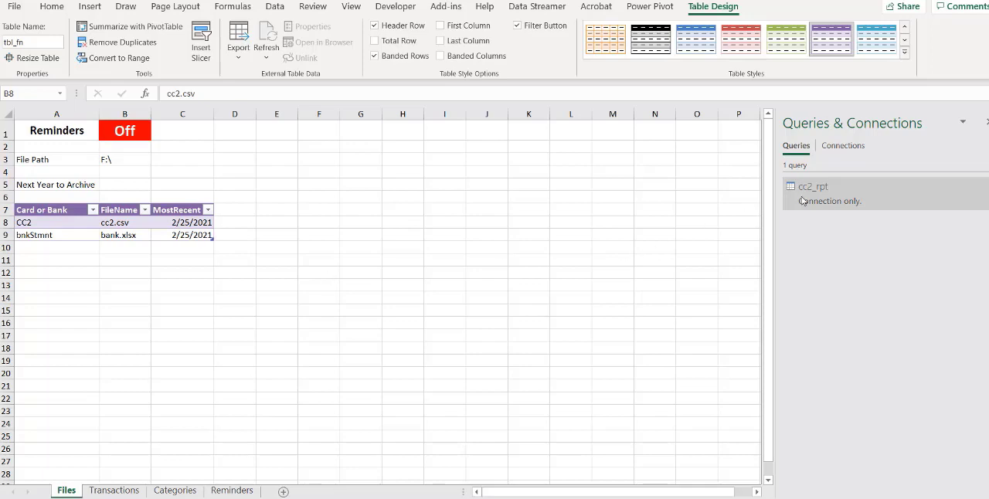
mouse_move(807, 200)
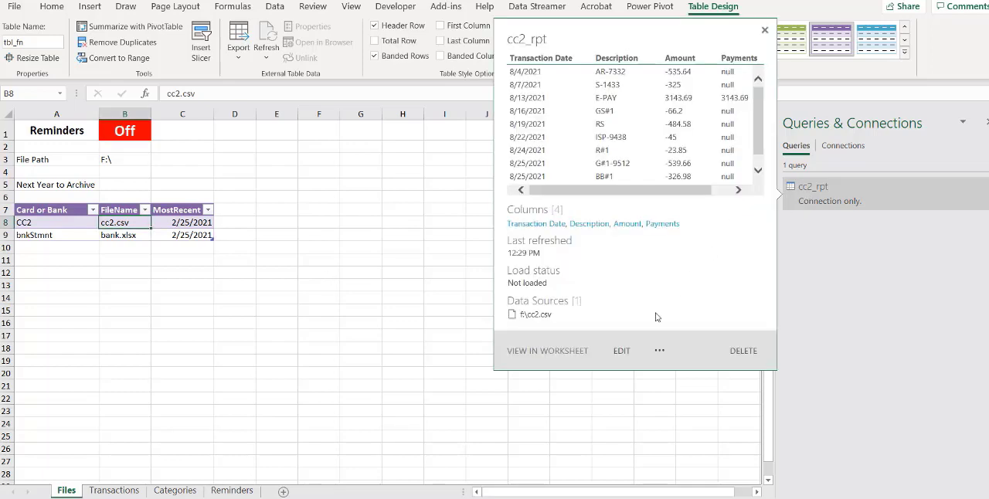
left_click(621, 350)
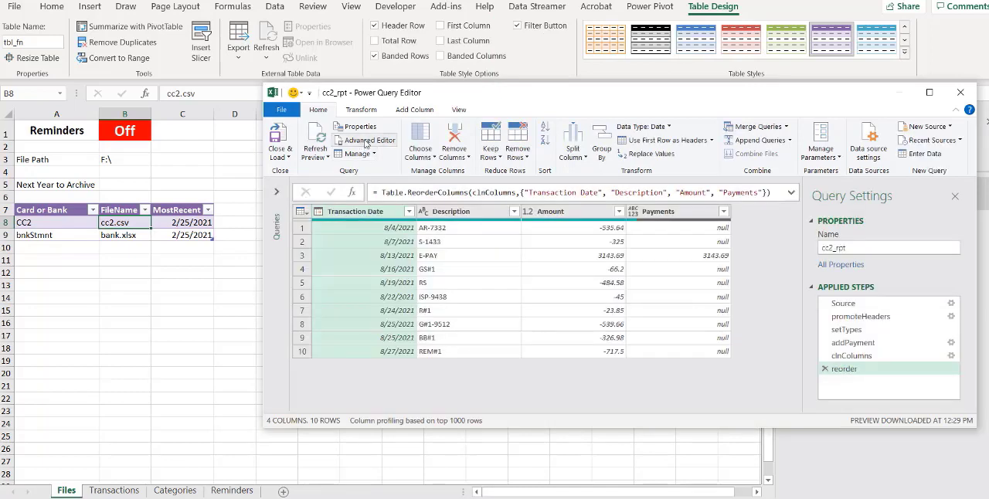
left_click(369, 141)
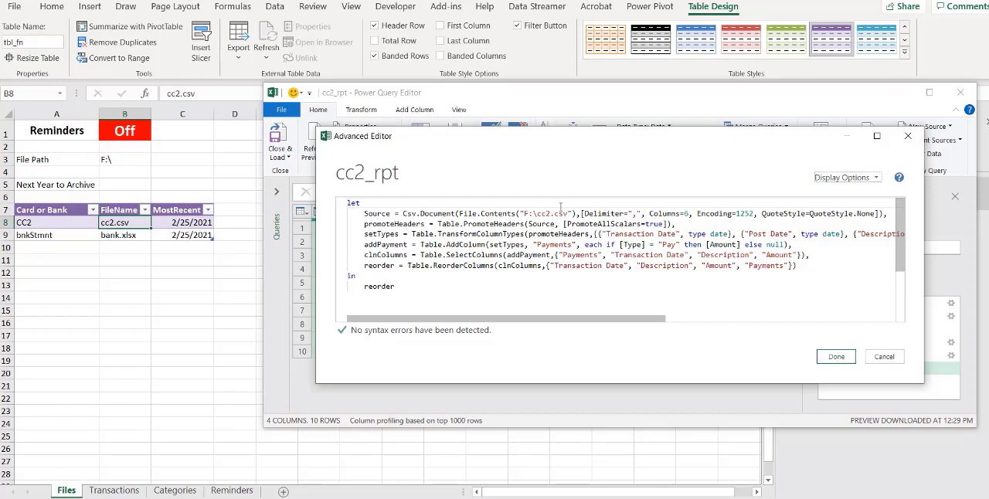
Paste above the Source line filePath = Excel.CurrentWorkbook(){[Name = "fp"]}[Content]{0}[Column1], and fileName = Excel.CurrentWorkbook(){[Name = "tbl_fn"]}[Content]{1}[FileName],
left_click(363, 213)
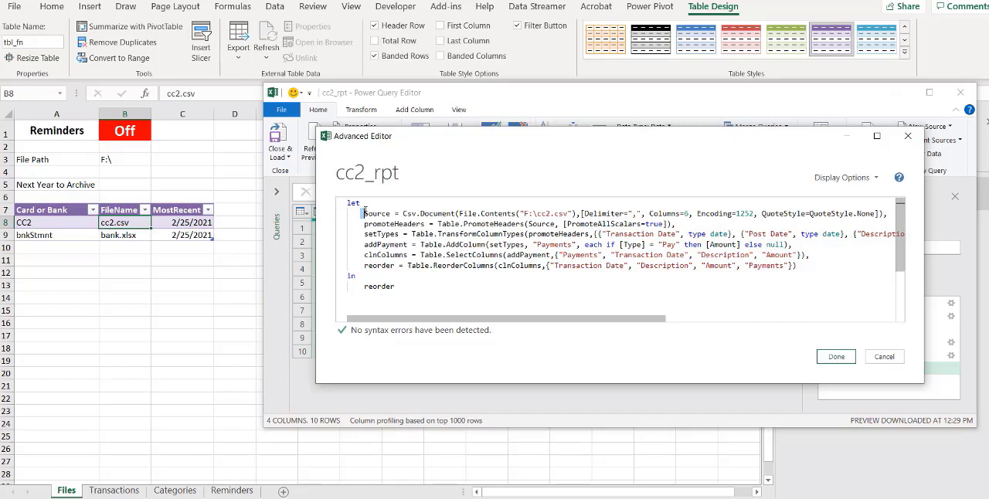
key("Return")
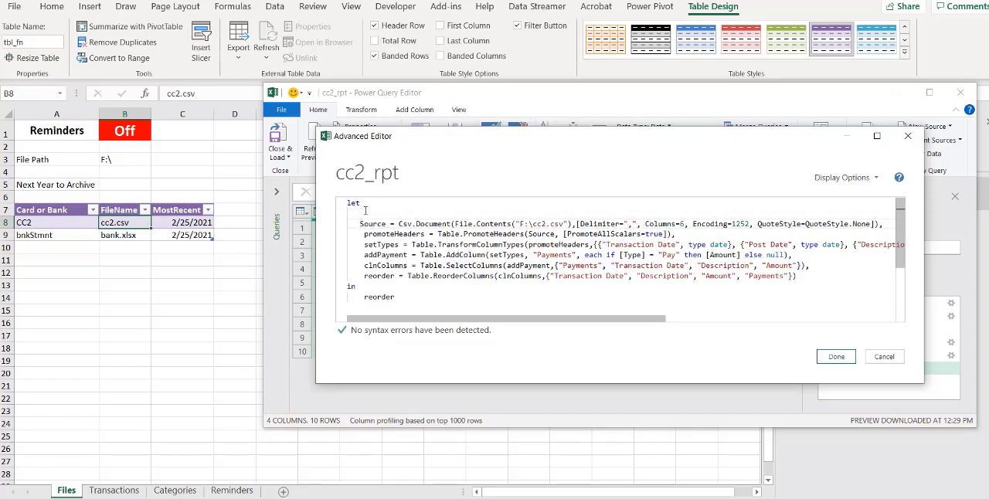
key("Return")
left_click(395, 213)
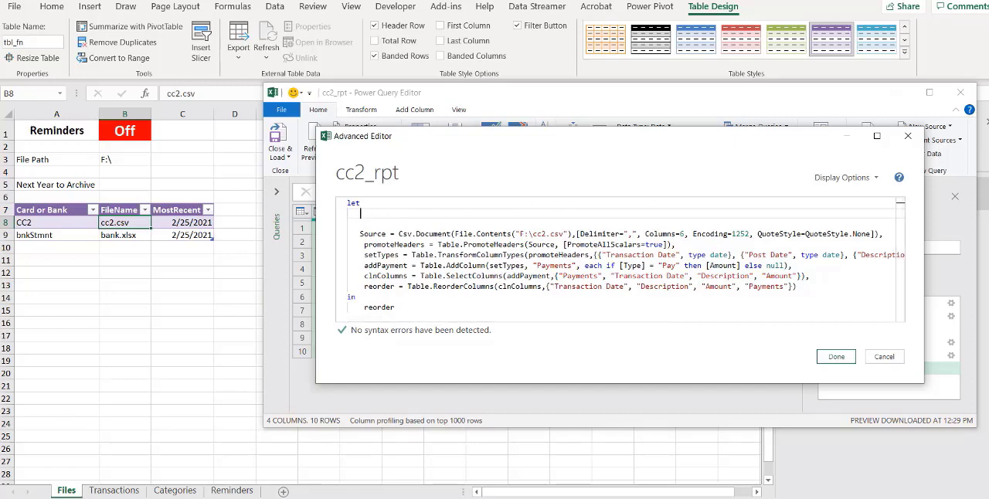
key("alt+Tab")
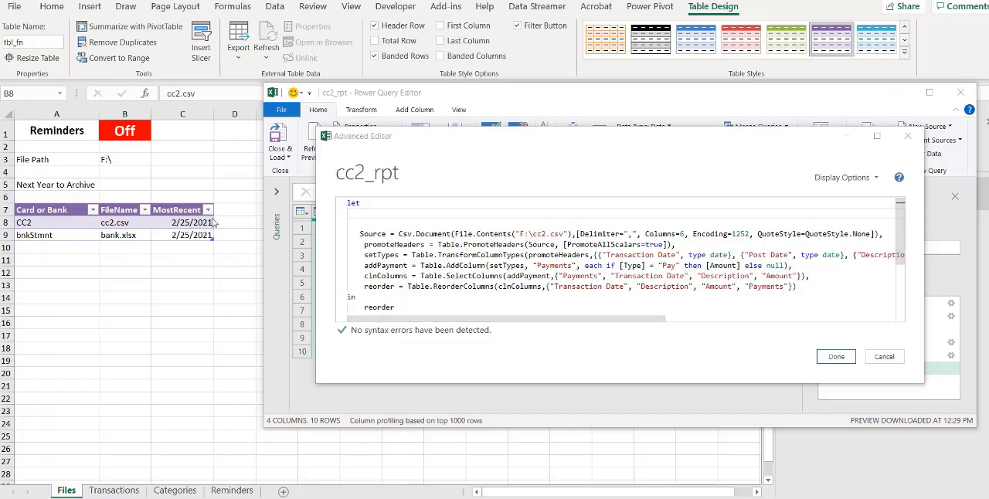
left_click(364, 210)
type("filePath = Excel.CurrentWorkbook(){[Name = \"fp\"]}[Content]{0}[Column1],     fileName = Excel.CurrentWorkbook(){[Name = \"tbl_fn\"]}[Content]{1}[FileName],")
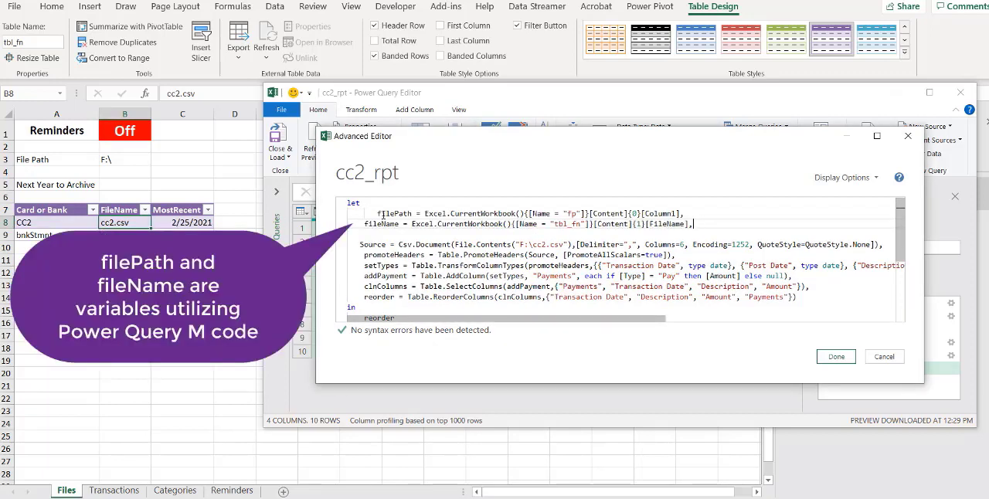
Align the filePath line's indentation with the fileName line and remove the blank line above Source
left_click(363, 205)
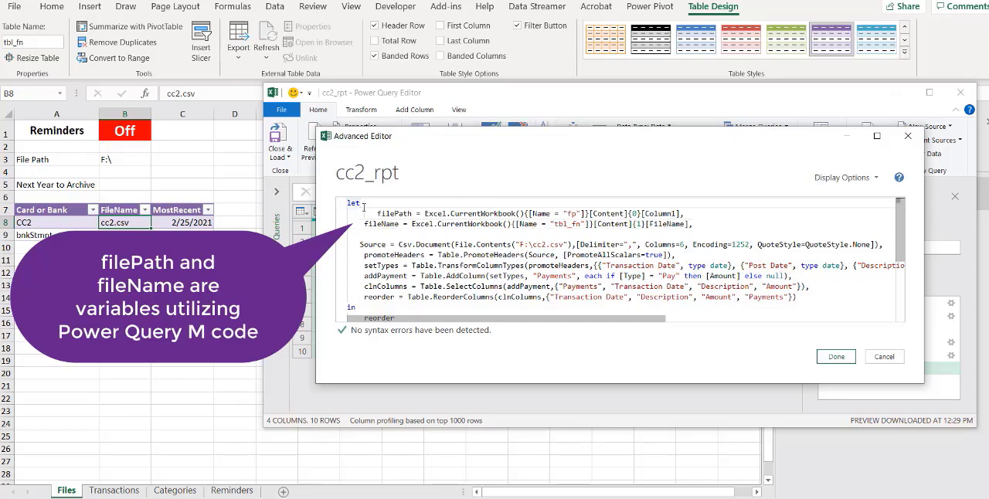
left_click(365, 214)
key("Delete")
key("Delete")
key("Delete")
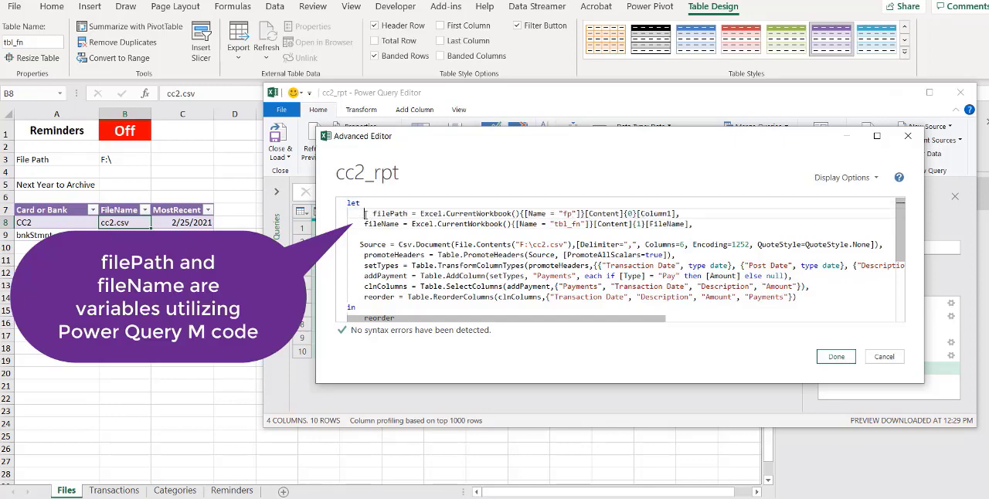
left_click(394, 231)
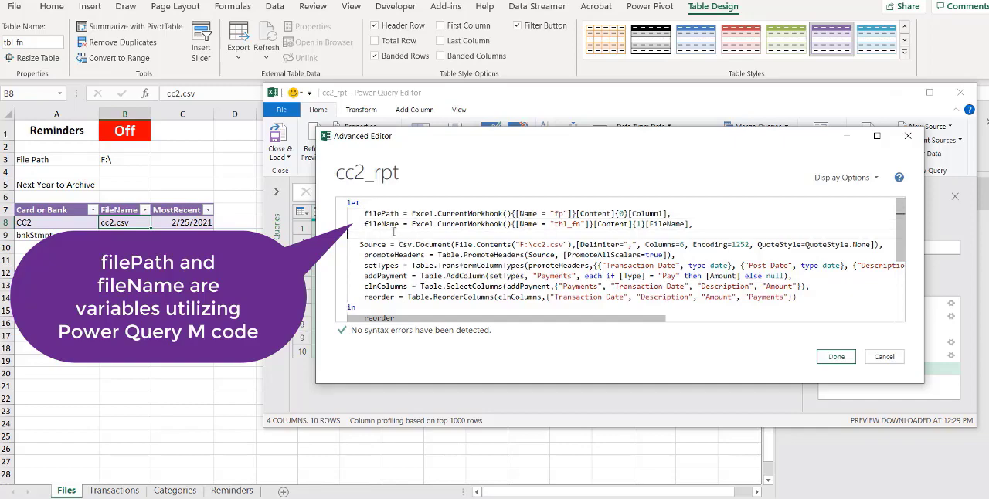
key("BackSpace")
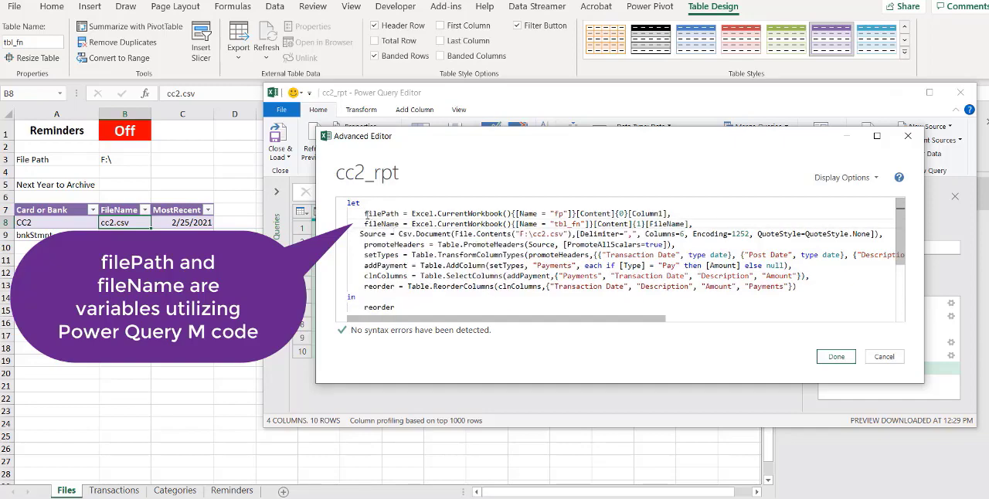
Align the Source line's indentation with the lines above and set the tbl_fn row index in the fileName line to 0
left_click(363, 234)
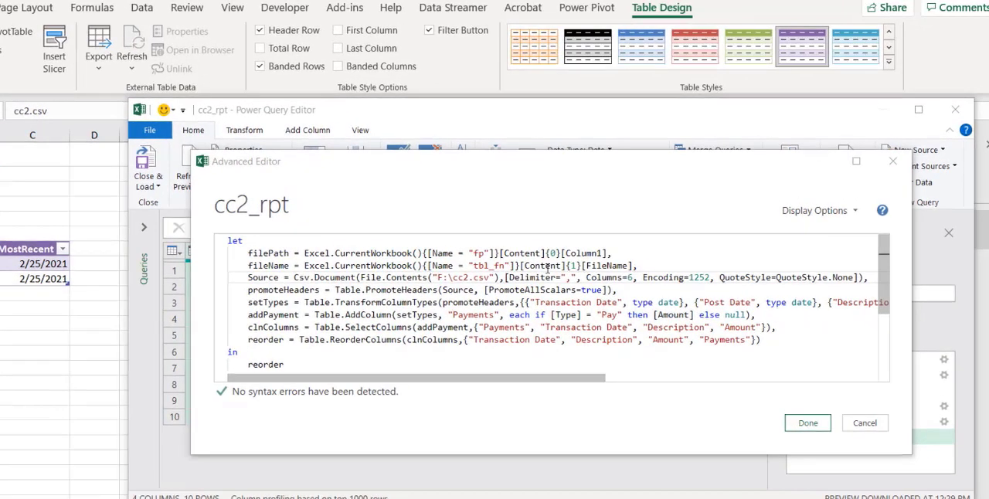
left_click(574, 265)
double_click(575, 266)
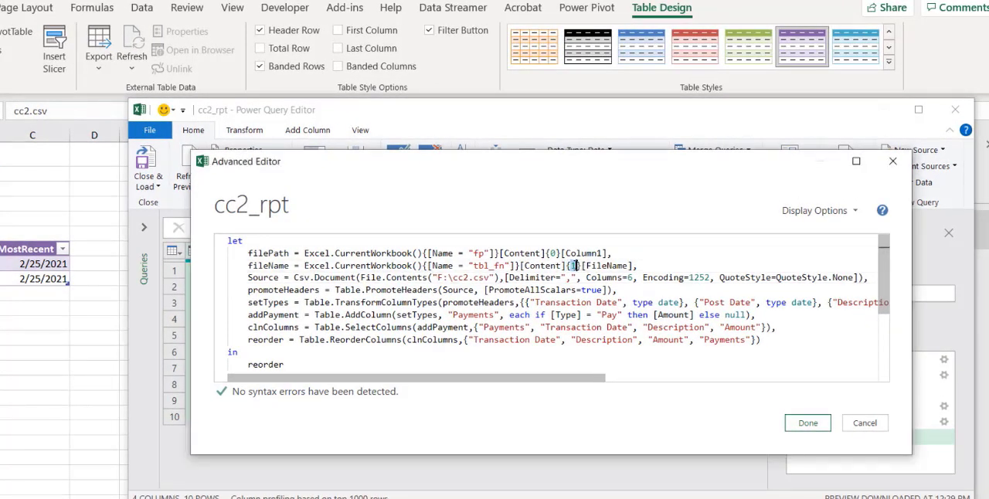
type("0")
left_click(606, 302)
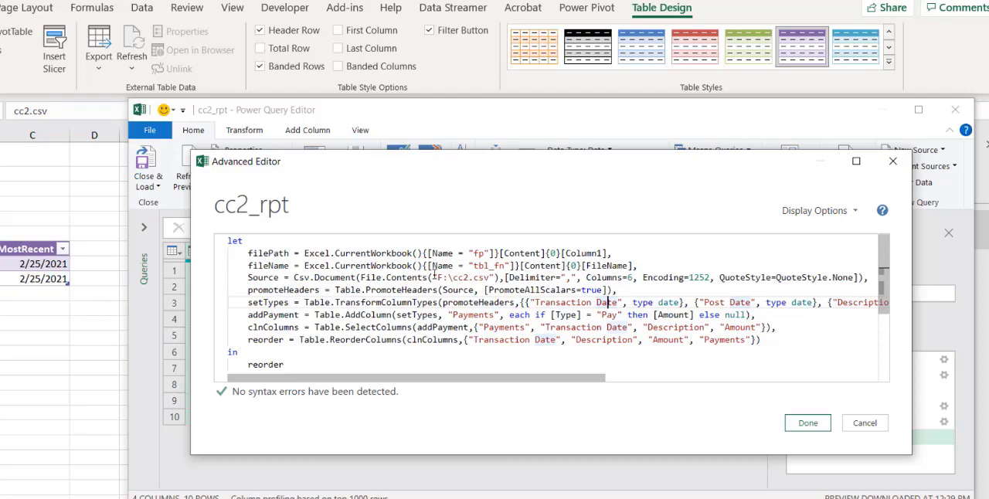
Replace the hard-coded "F:\cc2.csv" path in the Source line's File.Contents with filePath&fileName and apply the edited M code
left_click_drag(434, 275, 494, 276)
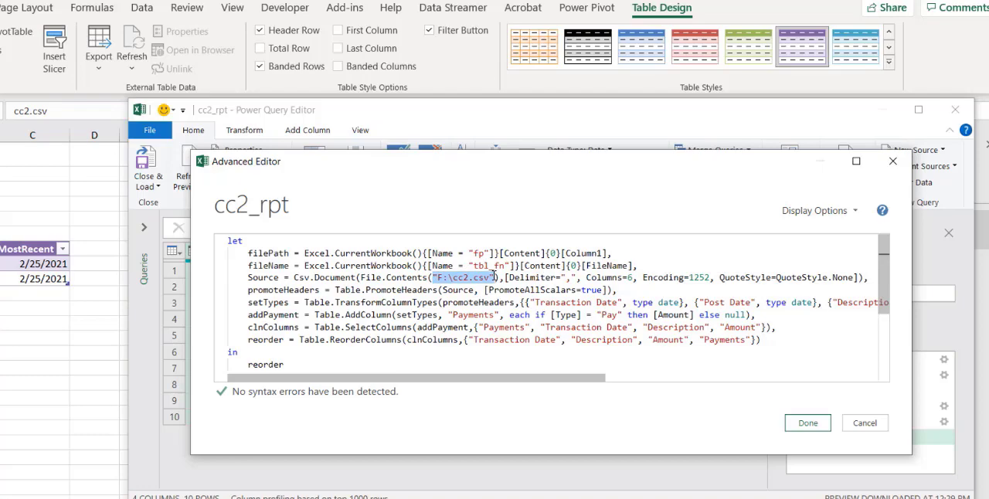
type("fil")
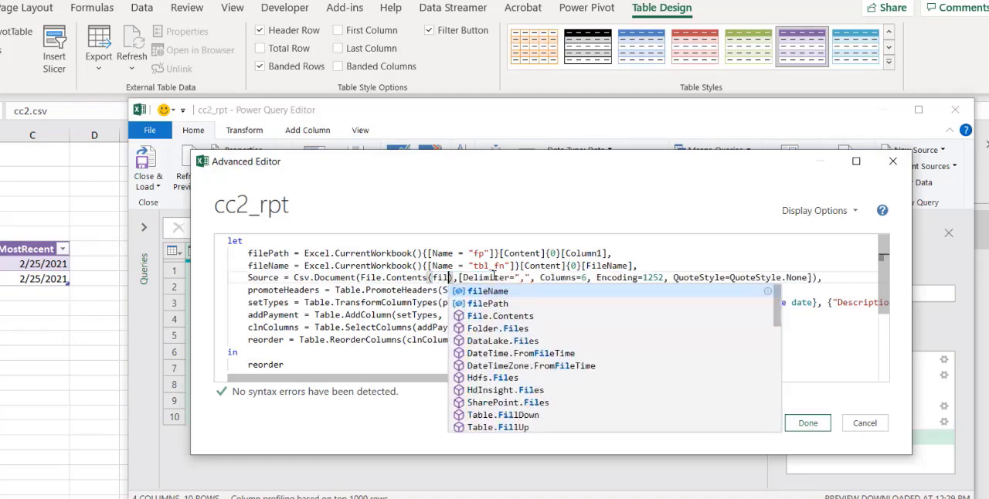
type("ePth")
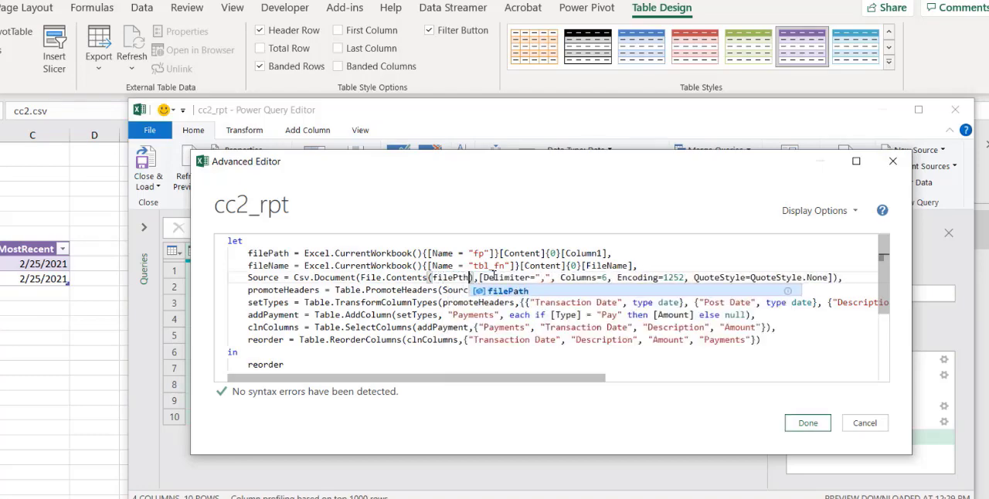
key("BackSpace")
key("BackSpace")
type("ath")
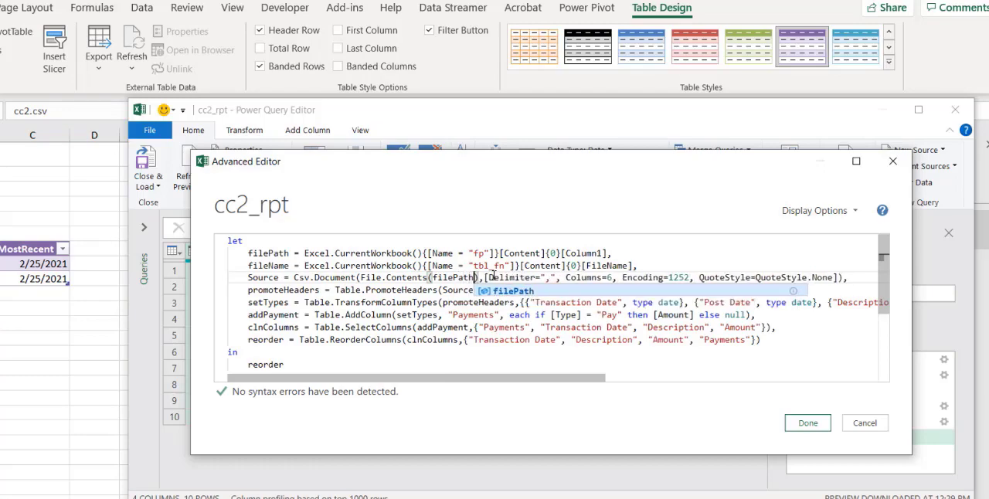
type("&")
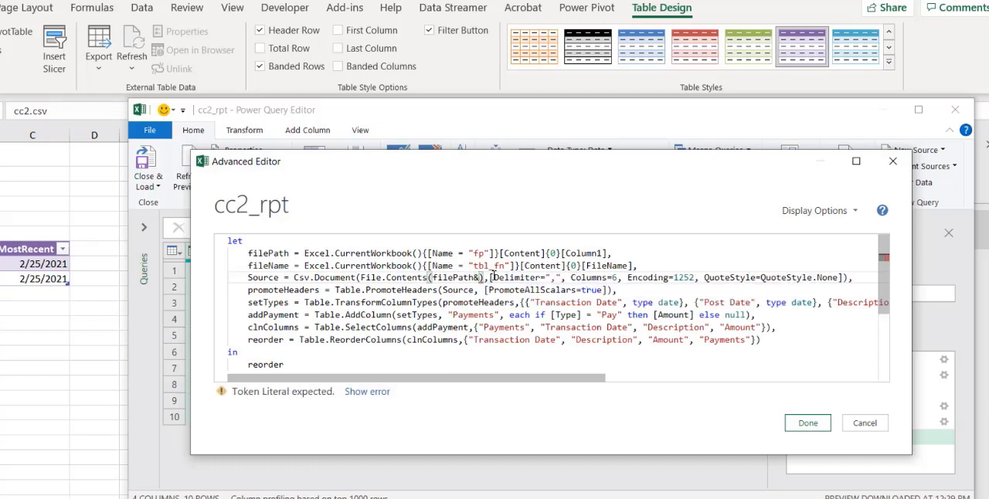
type("file")
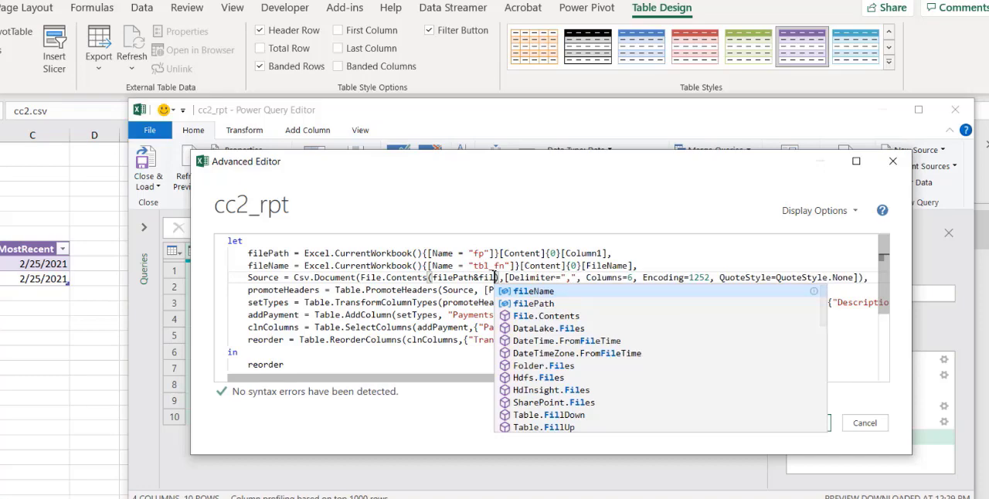
type("Name")
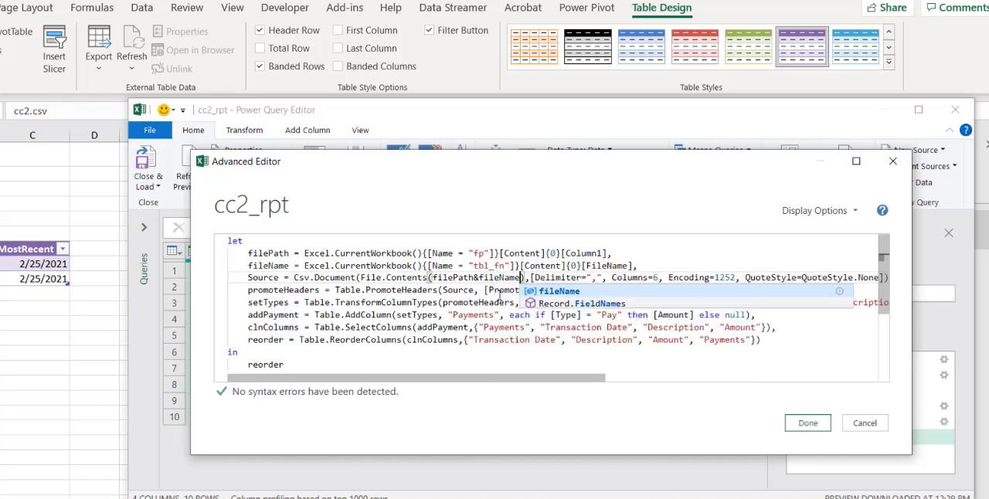
left_click(515, 350)
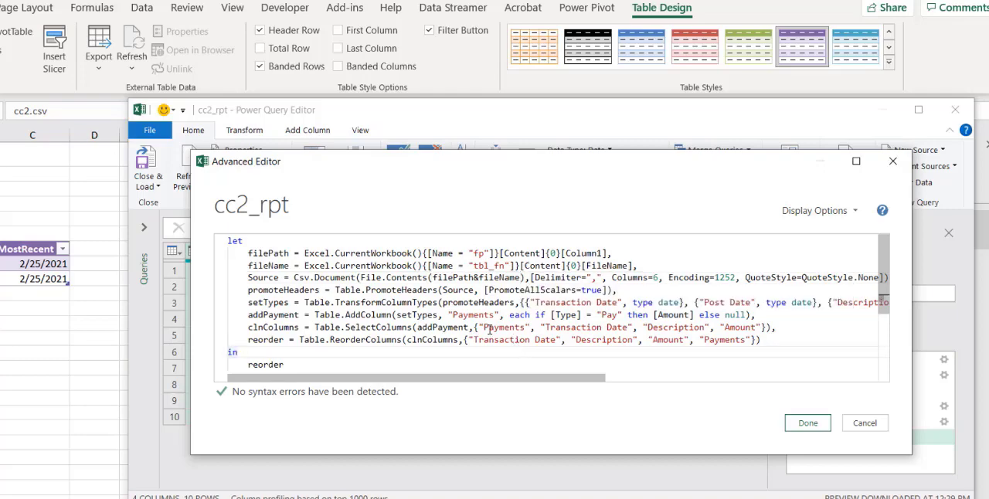
left_click(811, 426)
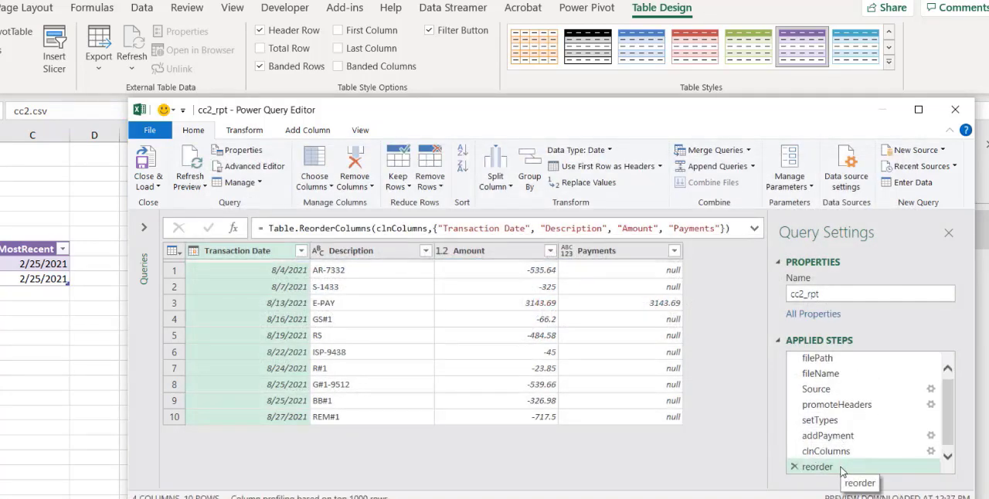
Check the outputs of the filePath, fileName, Source and reorder steps, and close and load the cc2_rpt query back to the workbook
left_click(827, 359)
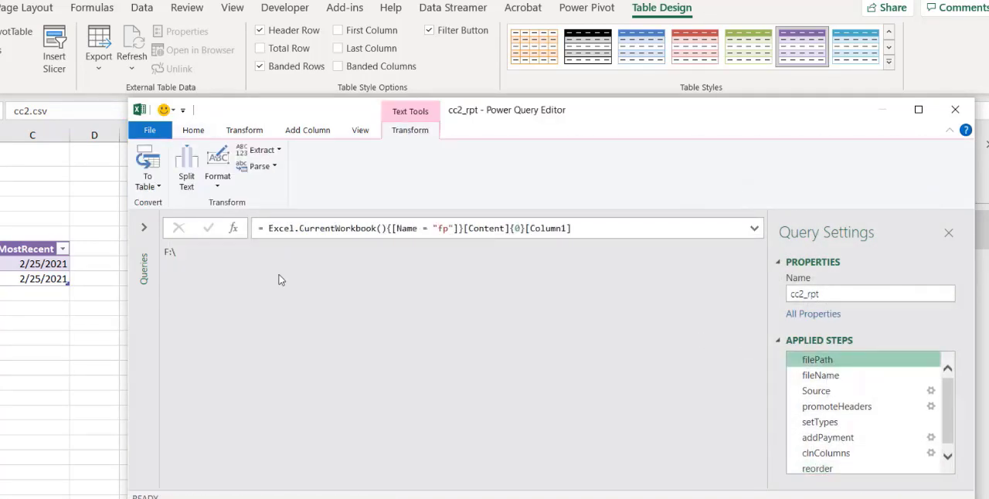
left_click(817, 376)
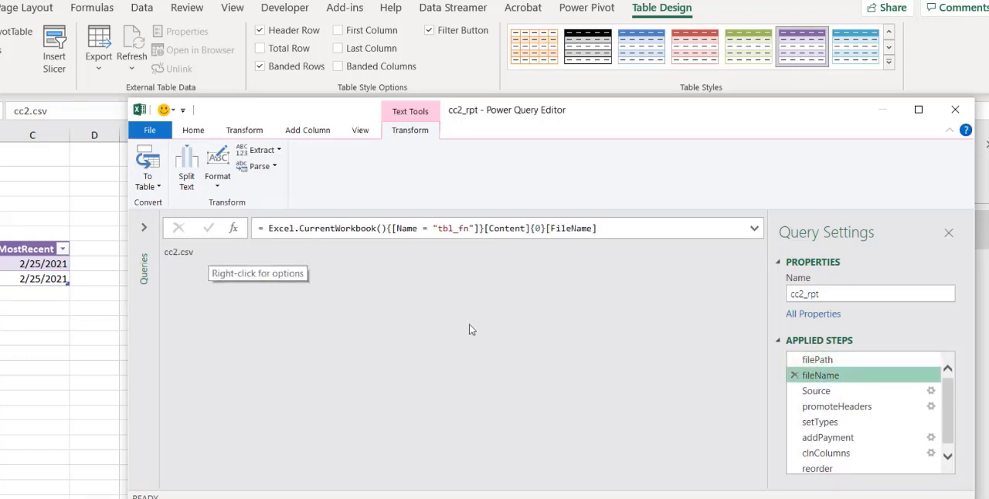
left_click(816, 390)
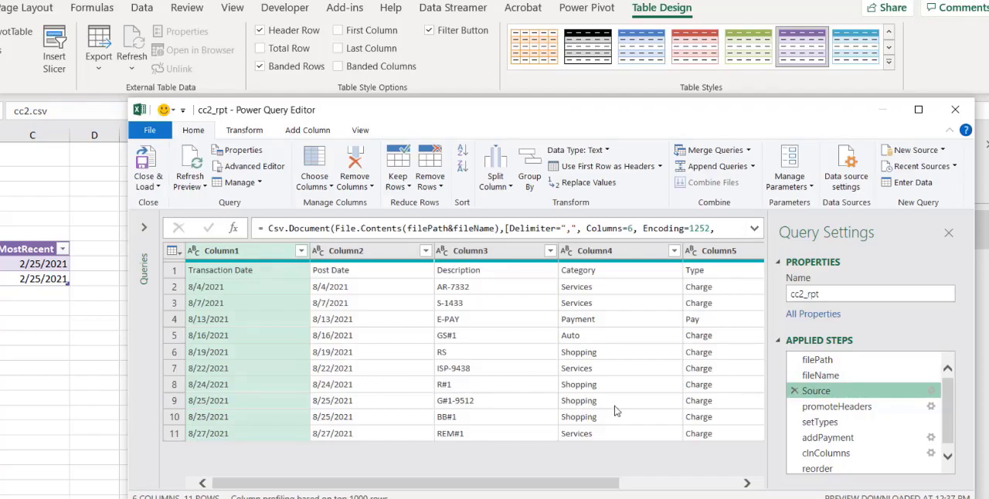
left_click(812, 467)
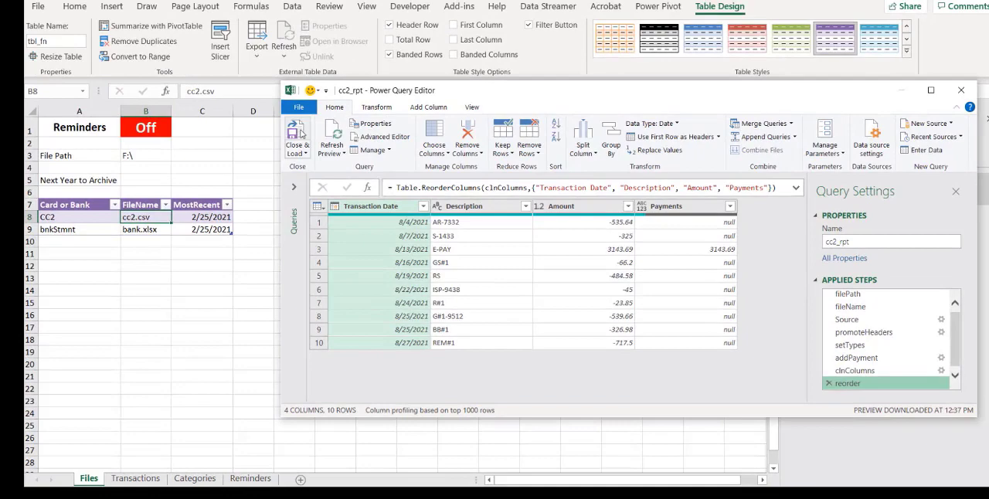
left_click(302, 131)
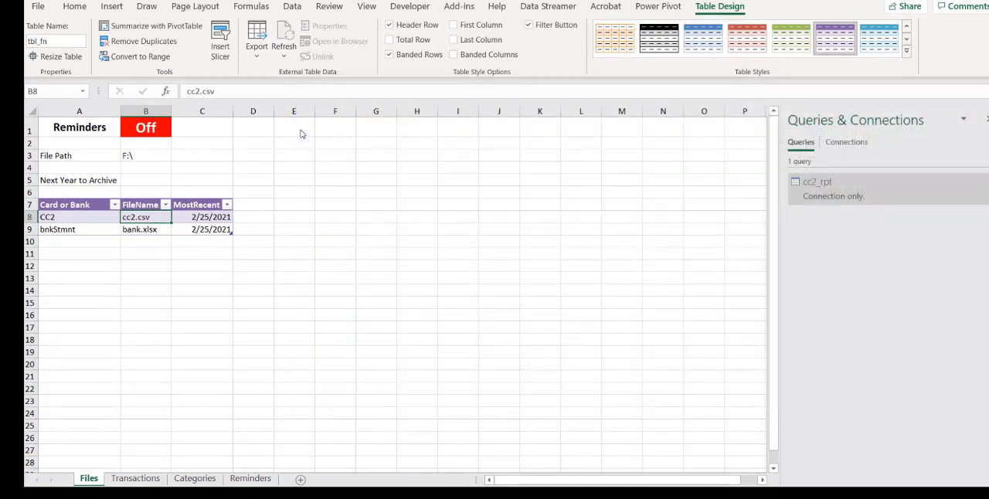